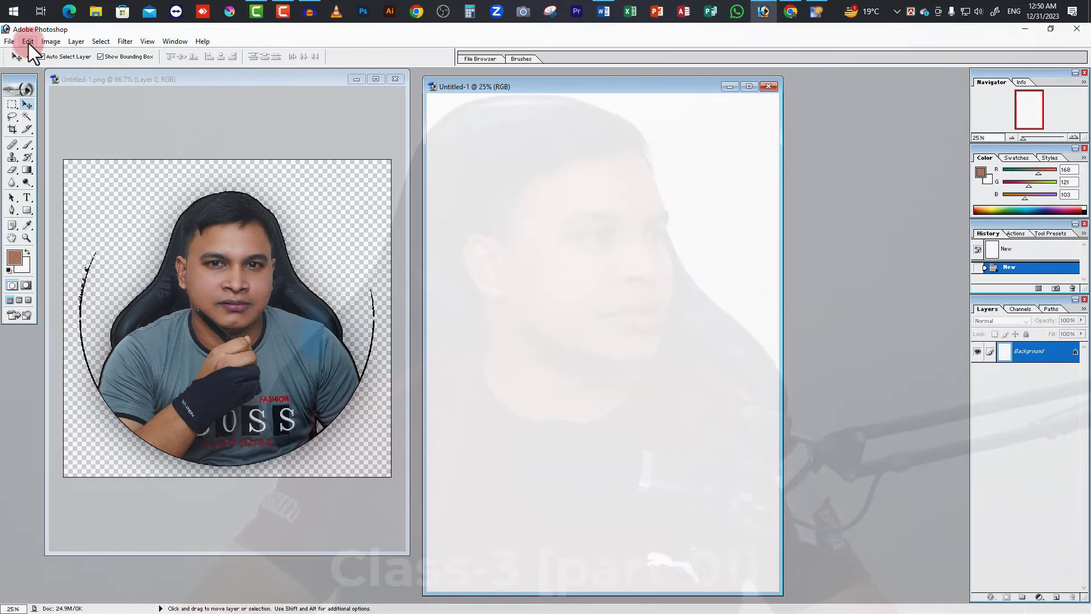
- Activate the portrait image and select its entire canvas
click(28, 41)
click(298, 254)
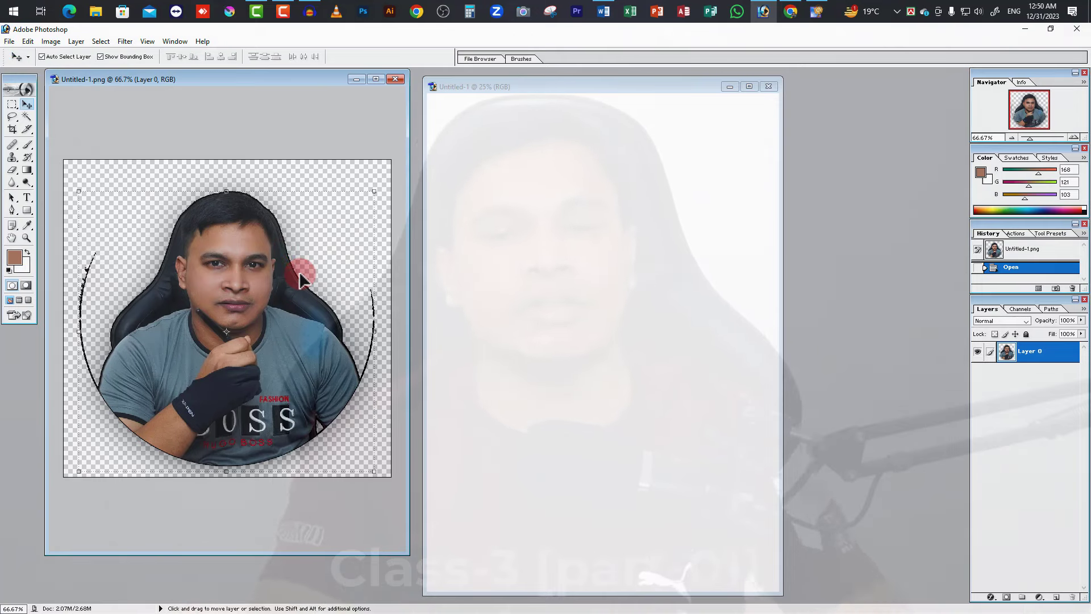
key(ctrl+a)
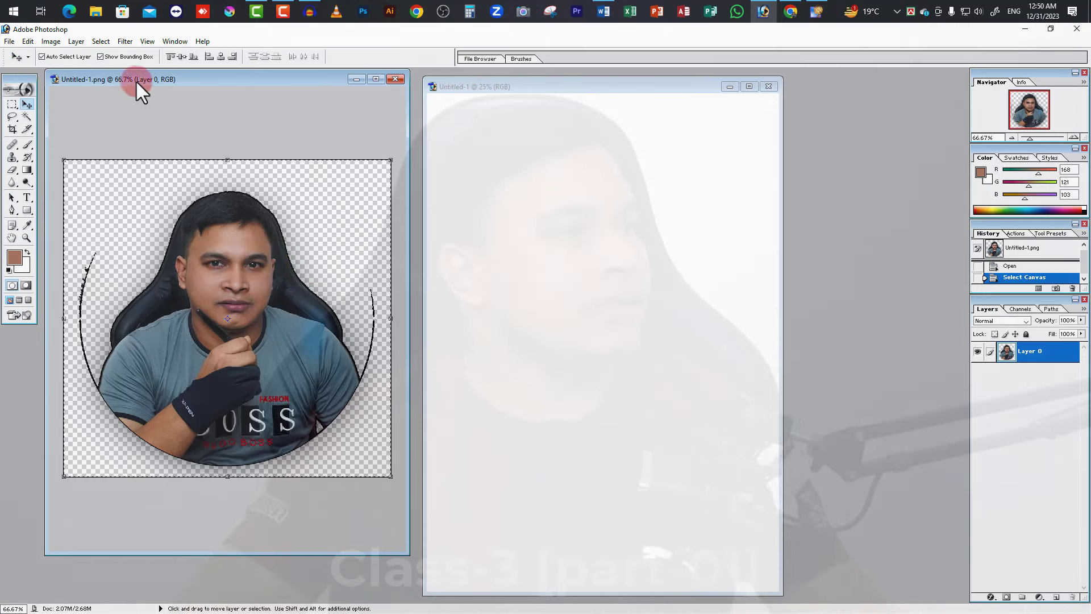
click(27, 41)
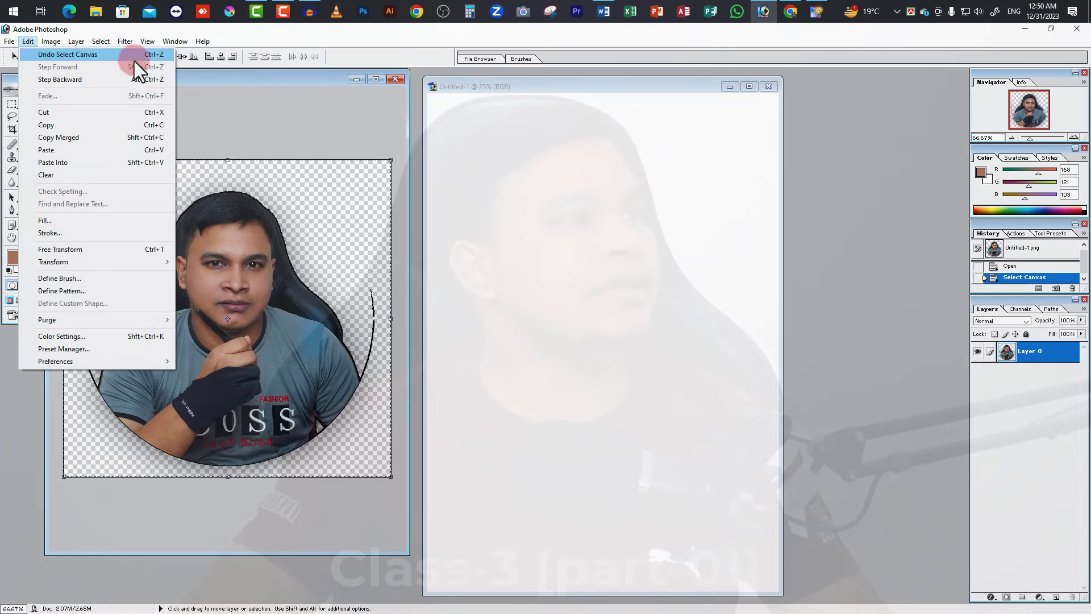
click(267, 196)
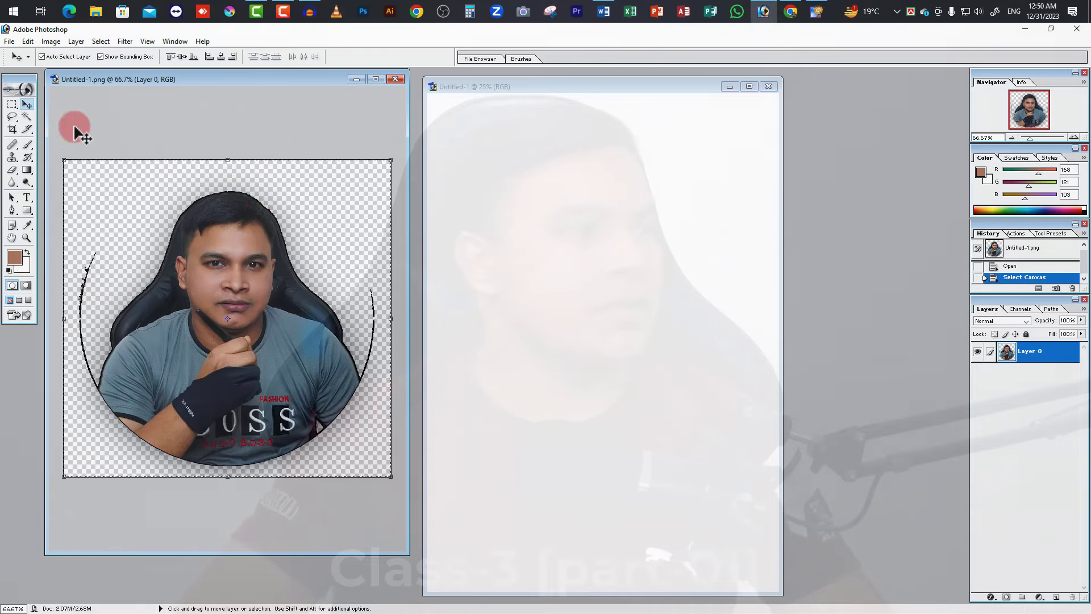
- Draw a small rectangular marquee on the blank document and fill it with the brown foreground color
click(14, 105)
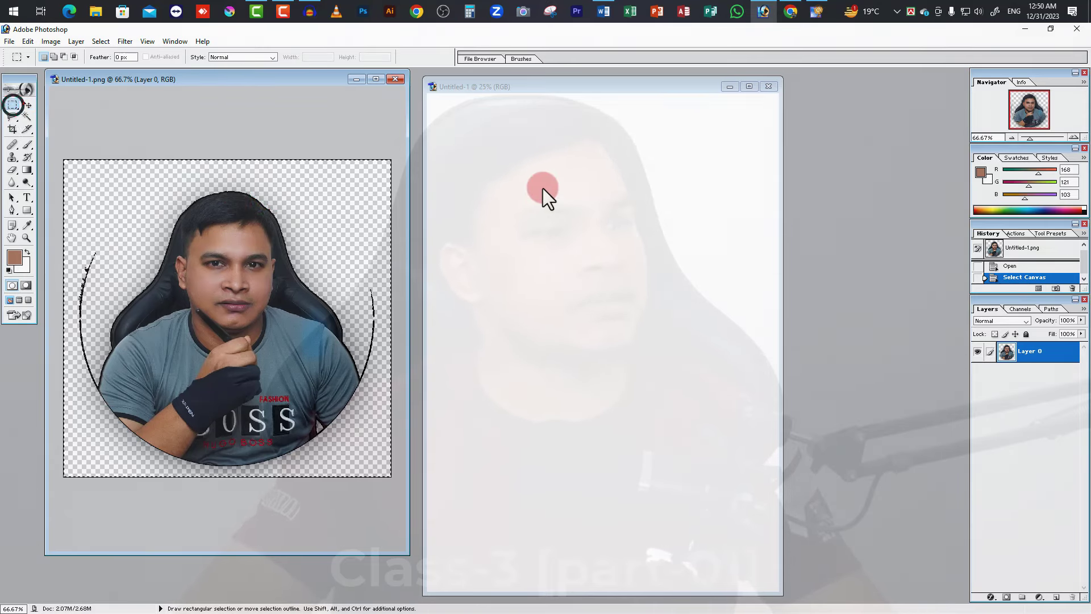
click(537, 180)
drag(540, 216, 612, 271)
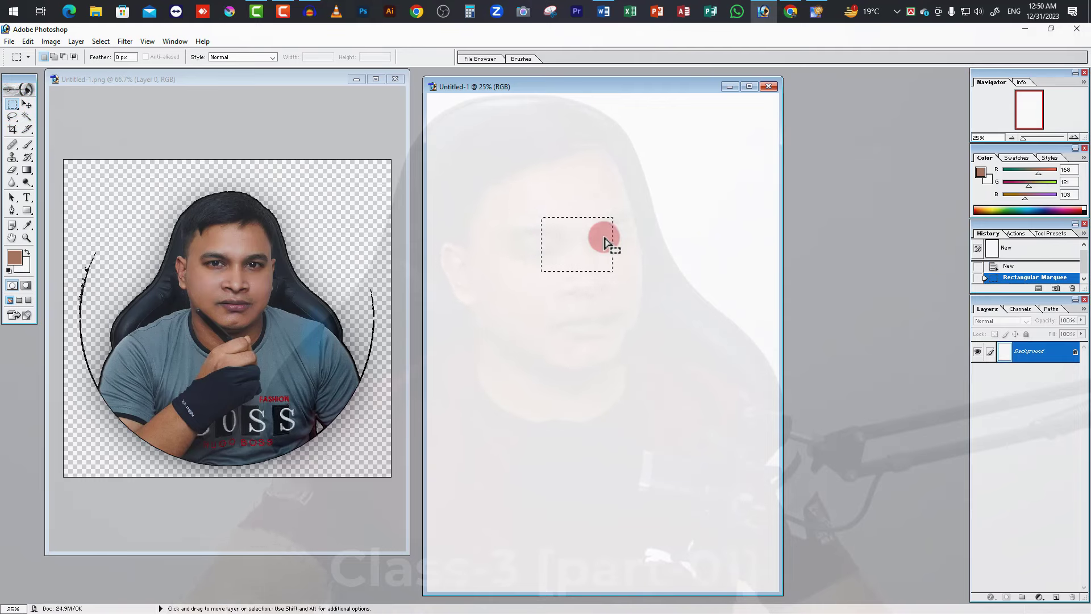
key(ctrl+BackSpace)
key(alt+BackSpace)
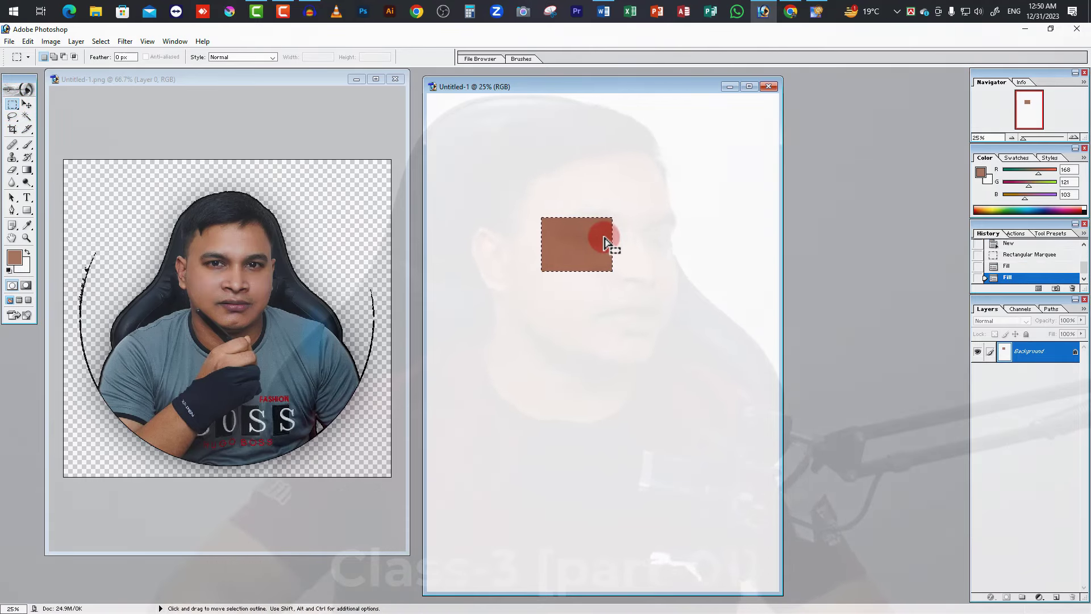
- Move the filled brown rectangle slightly down and to the right, and deselect it
click(26, 106)
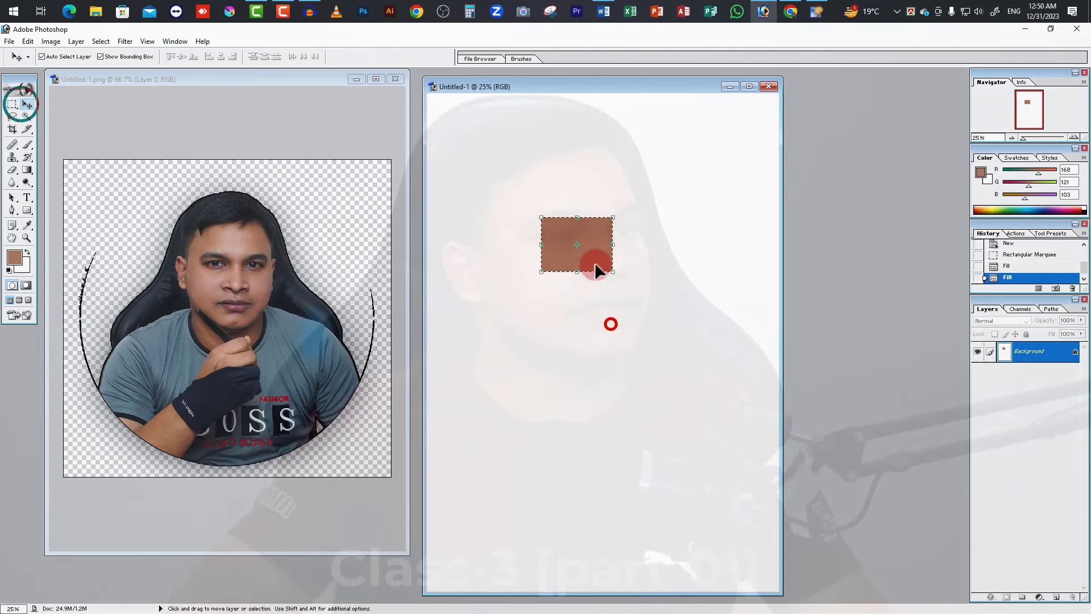
drag(596, 268, 636, 290)
key(ctrl+d)
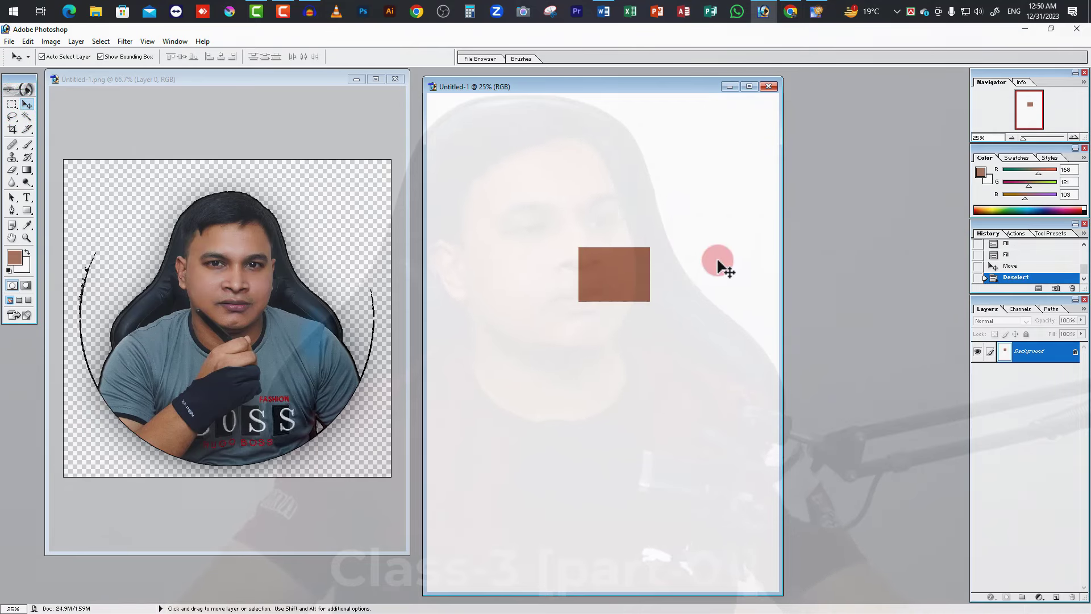
- Toggle the last deselection with Undo and Redo, finishing with the selection around the brown rectangle restored
click(631, 289)
click(548, 243)
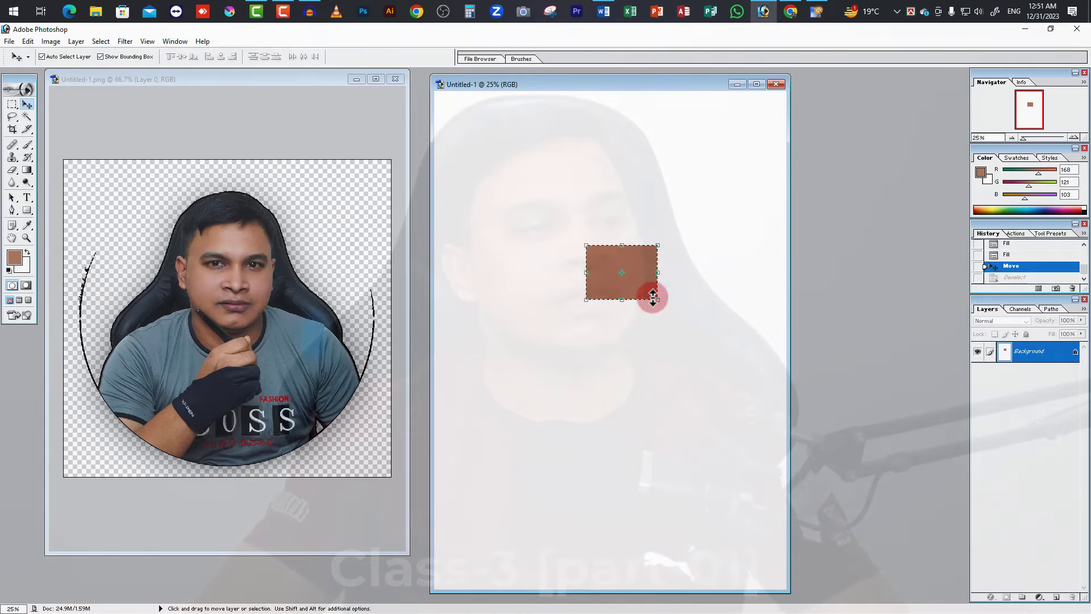
click(29, 43)
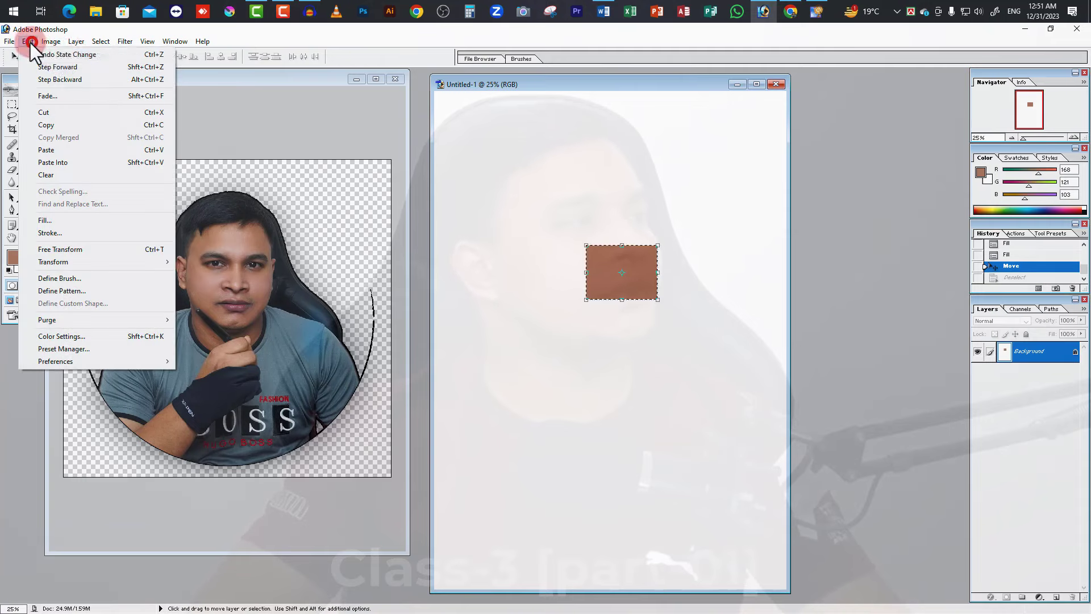
click(83, 55)
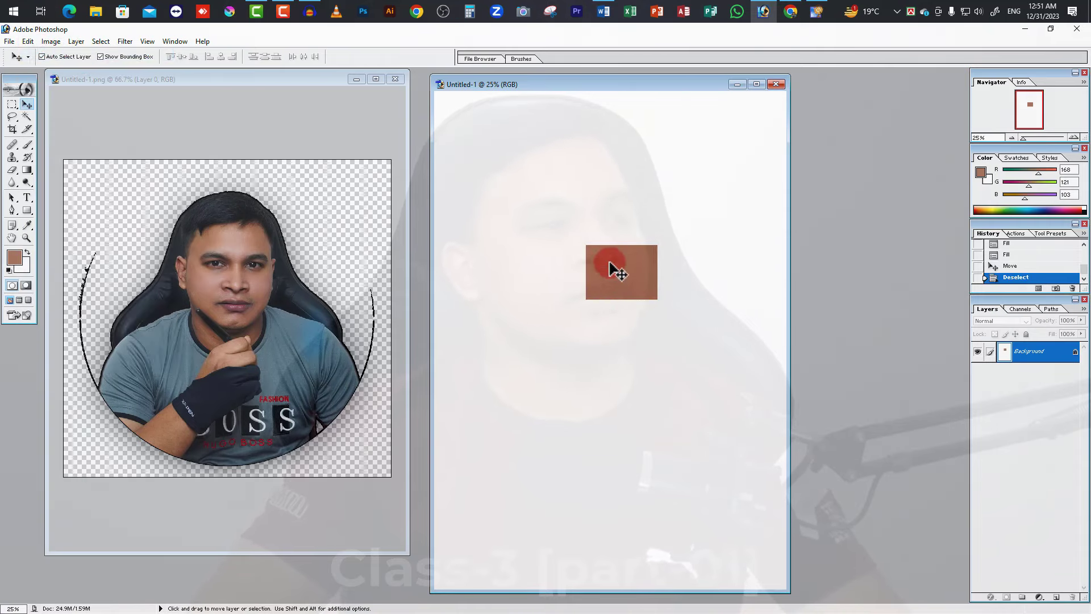
click(32, 44)
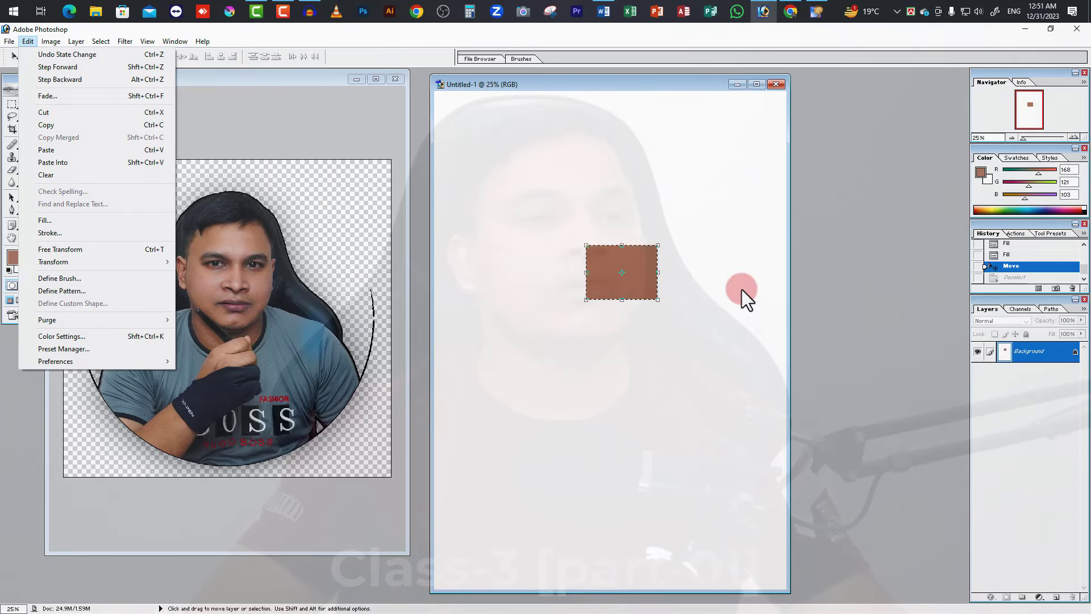
- Duplicate the selected brown rectangle repeatedly, scattering the copies over the white page
click(639, 288)
drag(640, 291, 646, 348)
drag(644, 334, 543, 240)
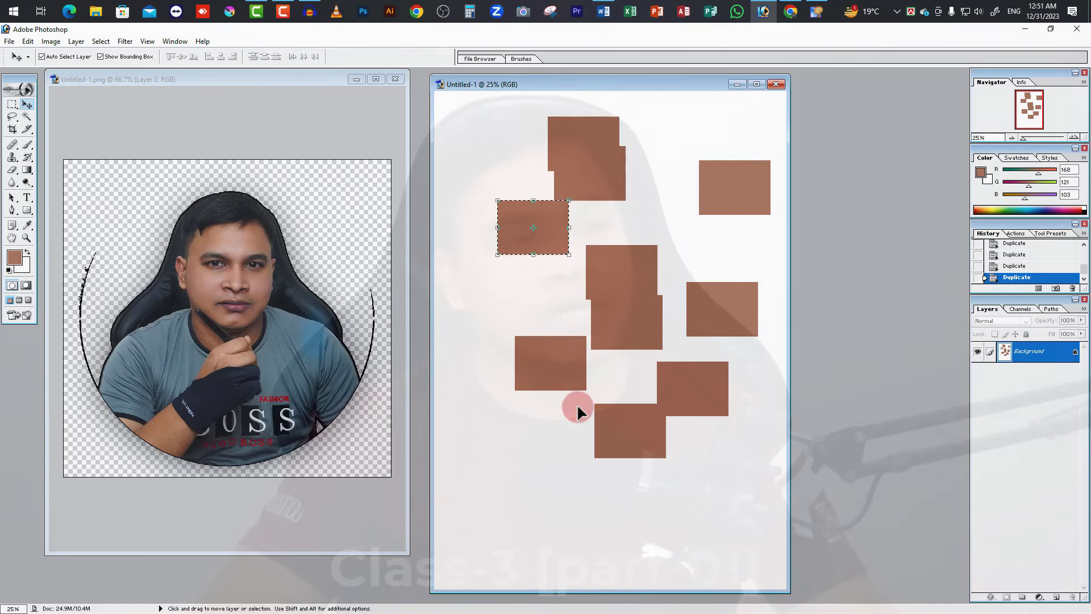
- Repeatedly undo and redo the last rectangle duplicate
key(ctrl+z)
key(ctrl+z)
key(ctrl+z)
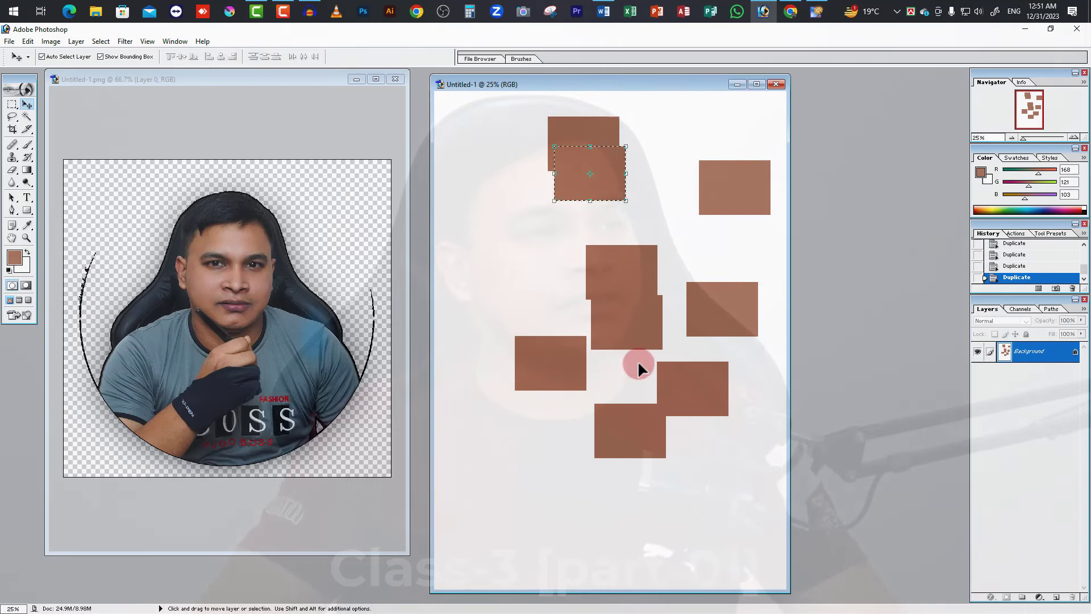
key(ctrl+z)
key(ctrl+z)
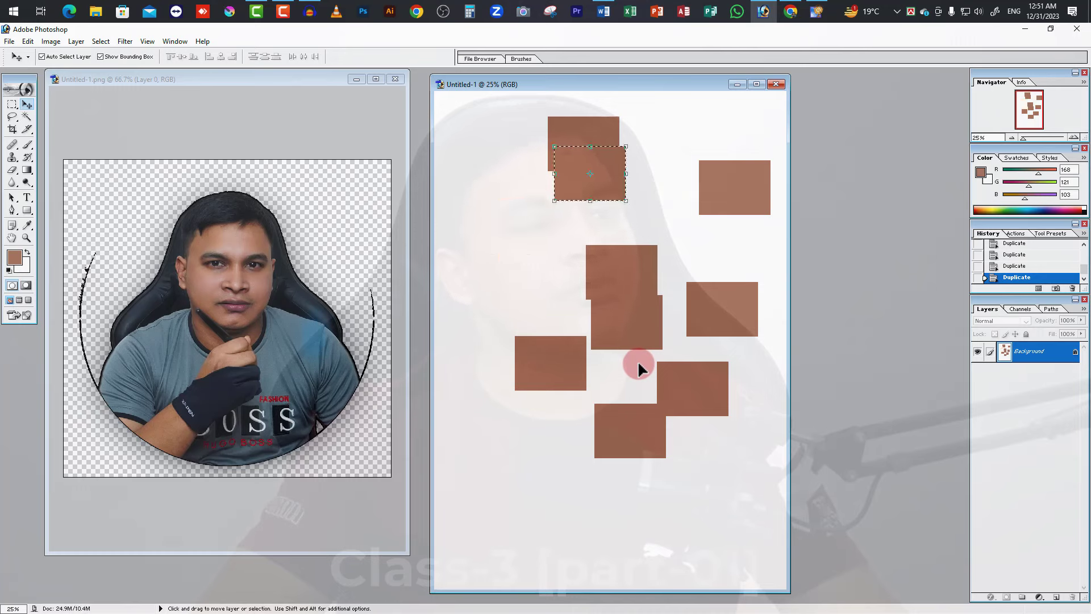
key(ctrl+z)
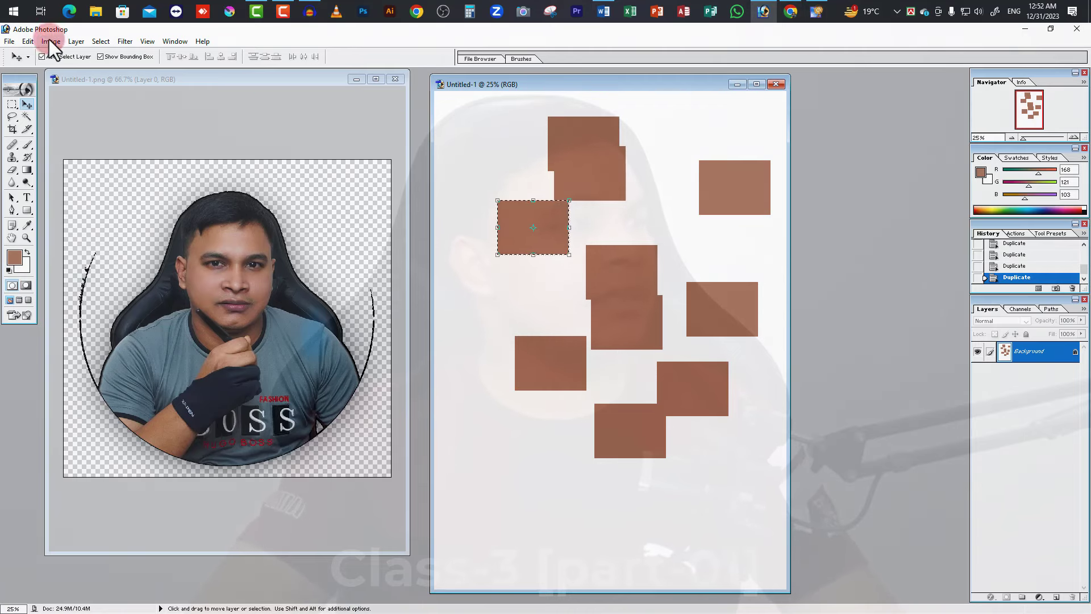
- Step backward four times through the history to remove the most recent rectangle duplicates
click(27, 41)
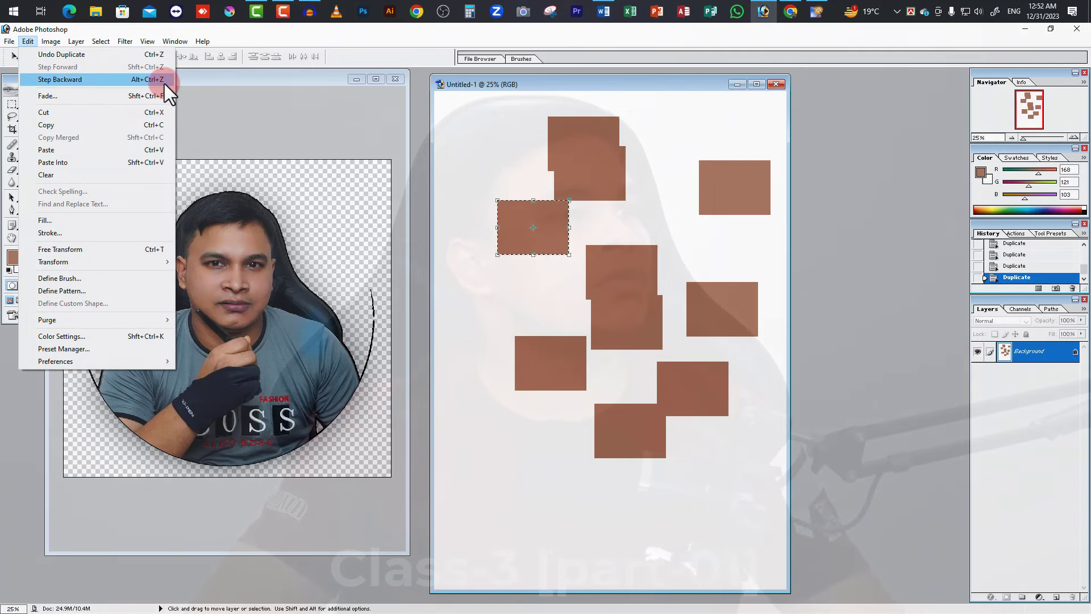
click(616, 246)
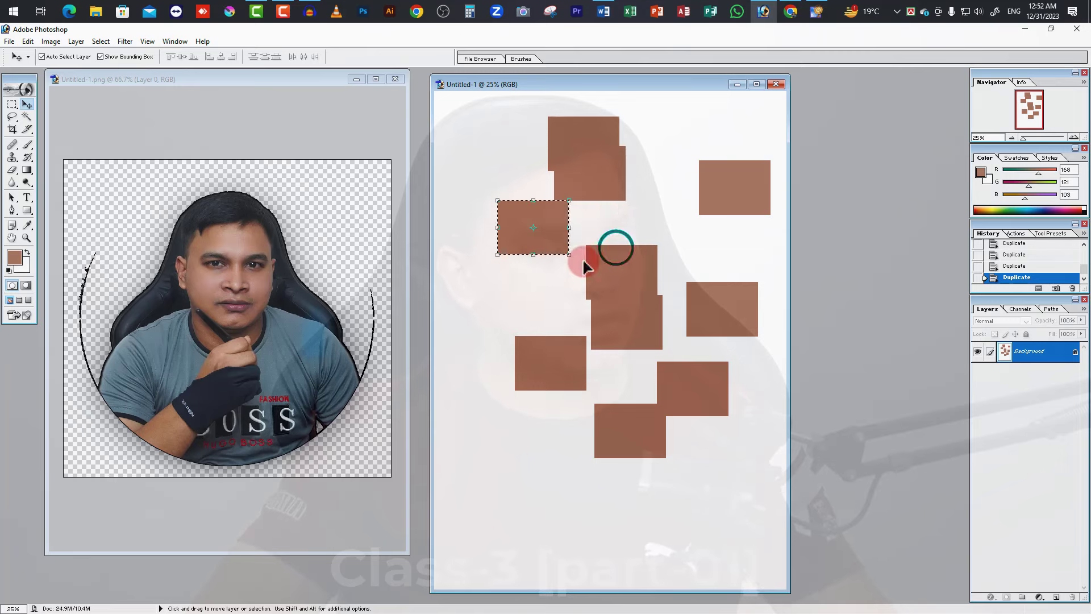
key(ctrl+alt+z)
key(ctrl+alt+z)
key(ctrl+alt+z)
key(ctrl+alt+z)
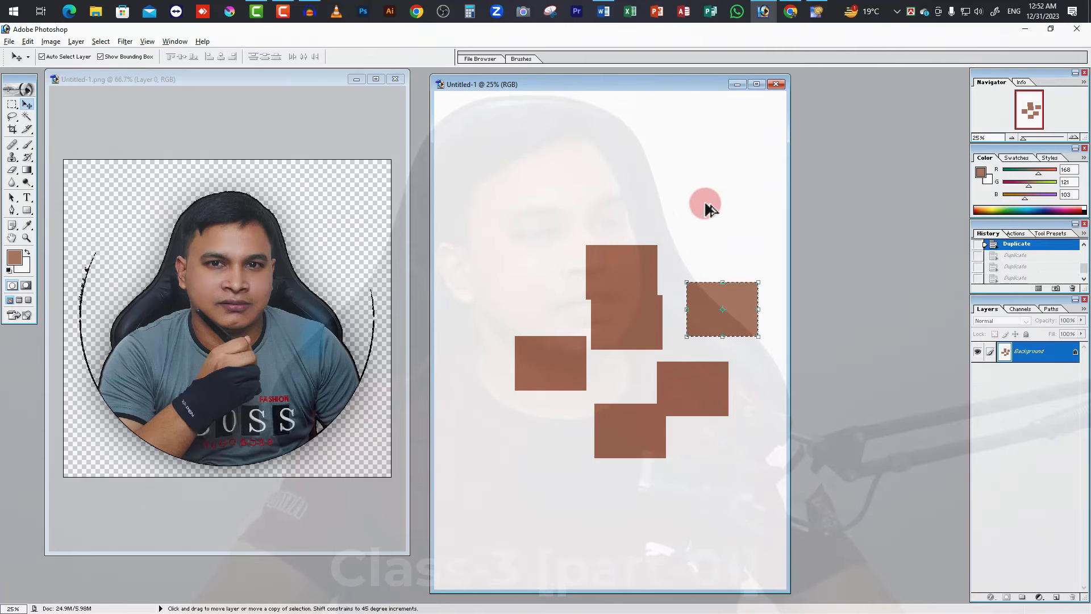
- Step forward through the history to restore all the removed rectangle duplicates
click(29, 42)
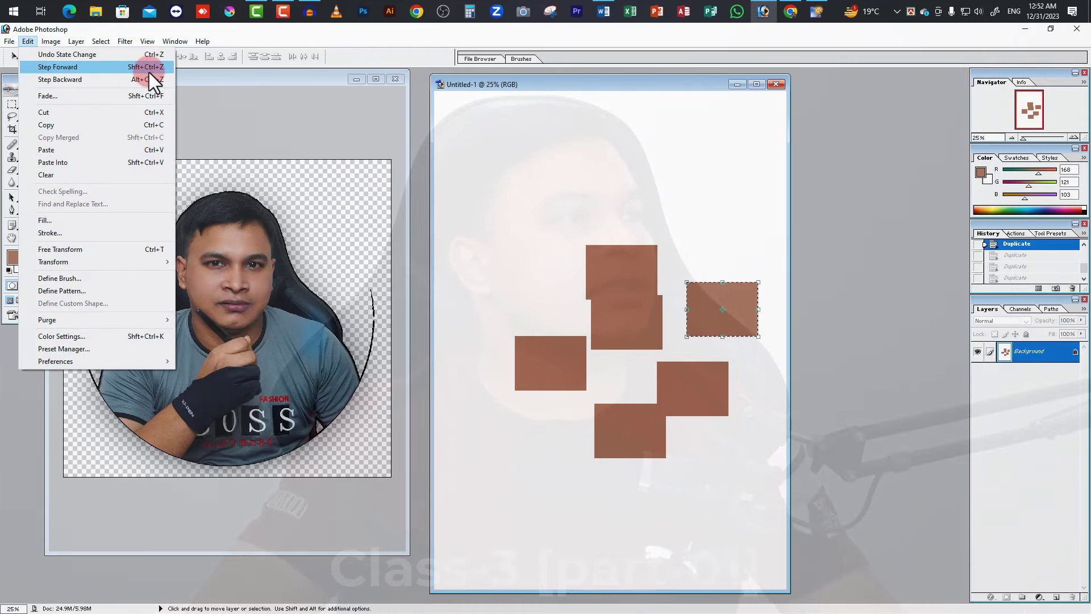
click(618, 285)
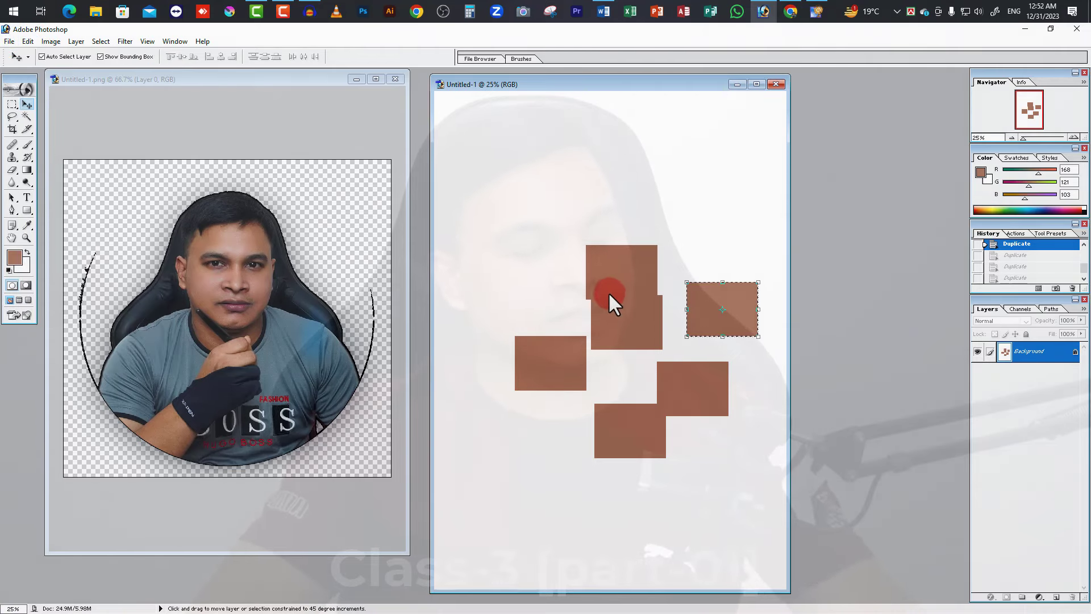
key(ctrl+shift+z)
key(ctrl+shift+z)
key(ctrl+shift+z)
key(ctrl+shift+z)
key(ctrl+shift+z)
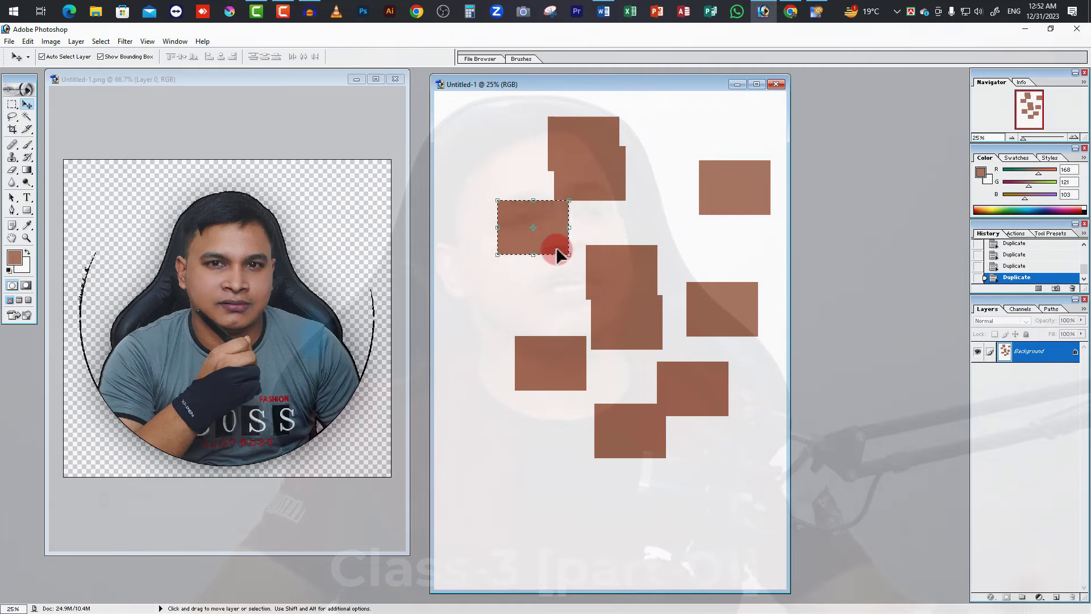
- Step backward twice and forward once through the rectangle duplicates in the history
click(27, 43)
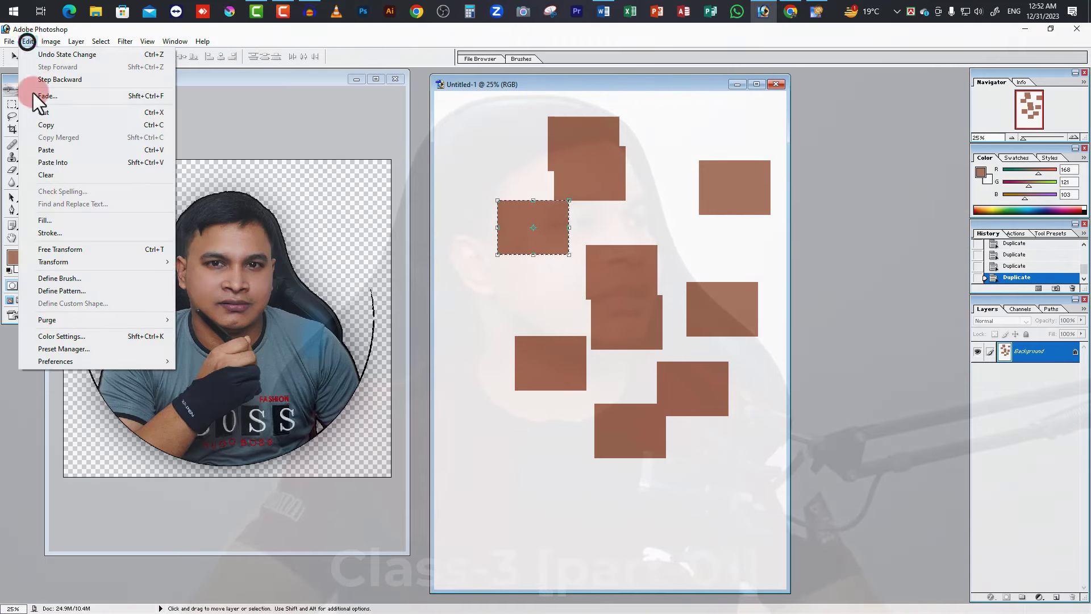
click(60, 80)
click(27, 39)
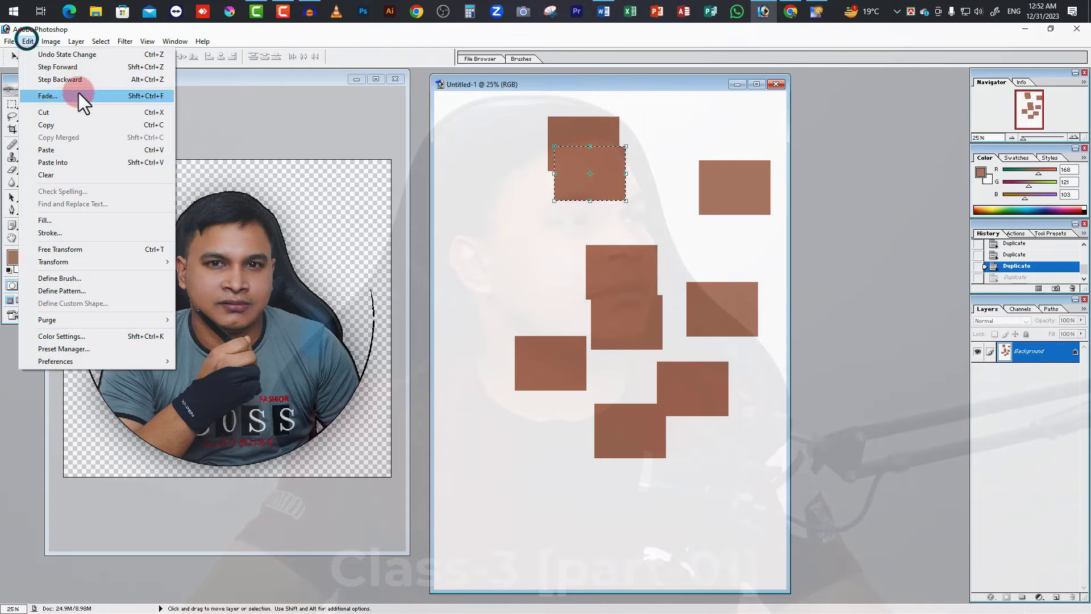
click(70, 80)
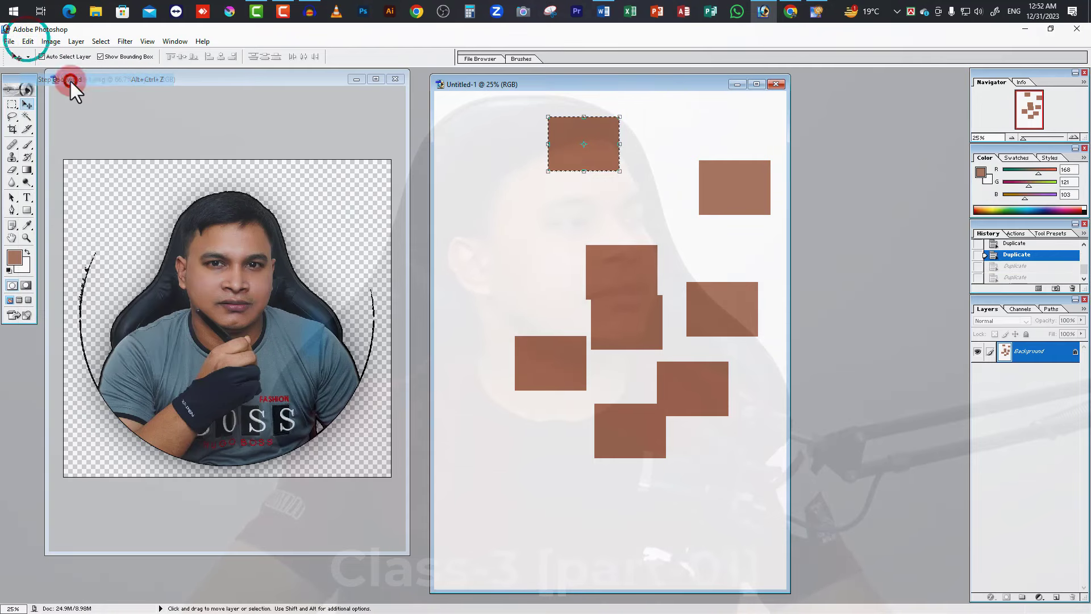
click(28, 41)
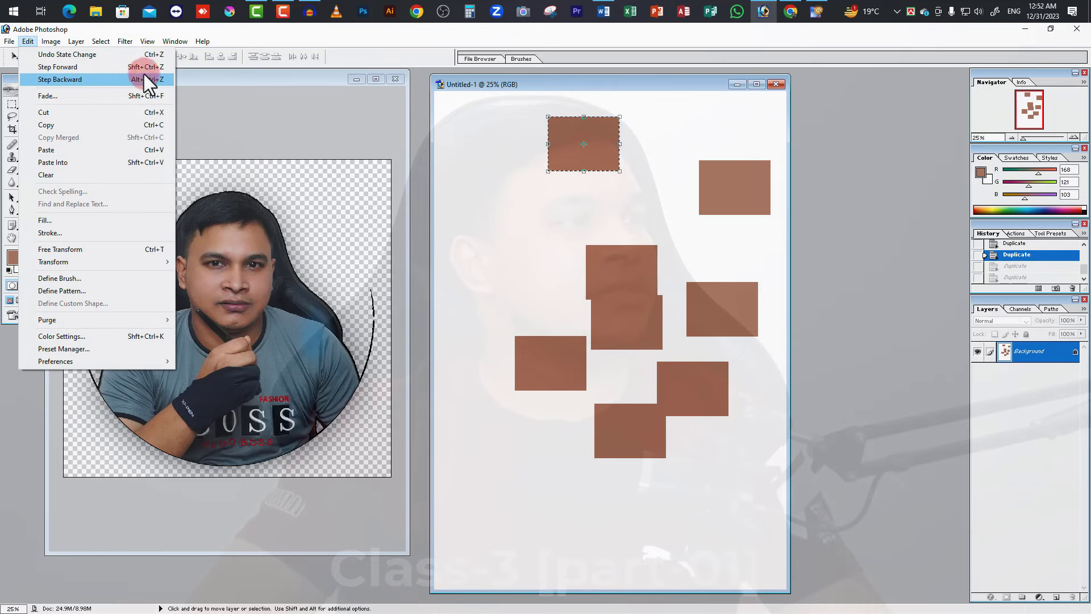
click(67, 66)
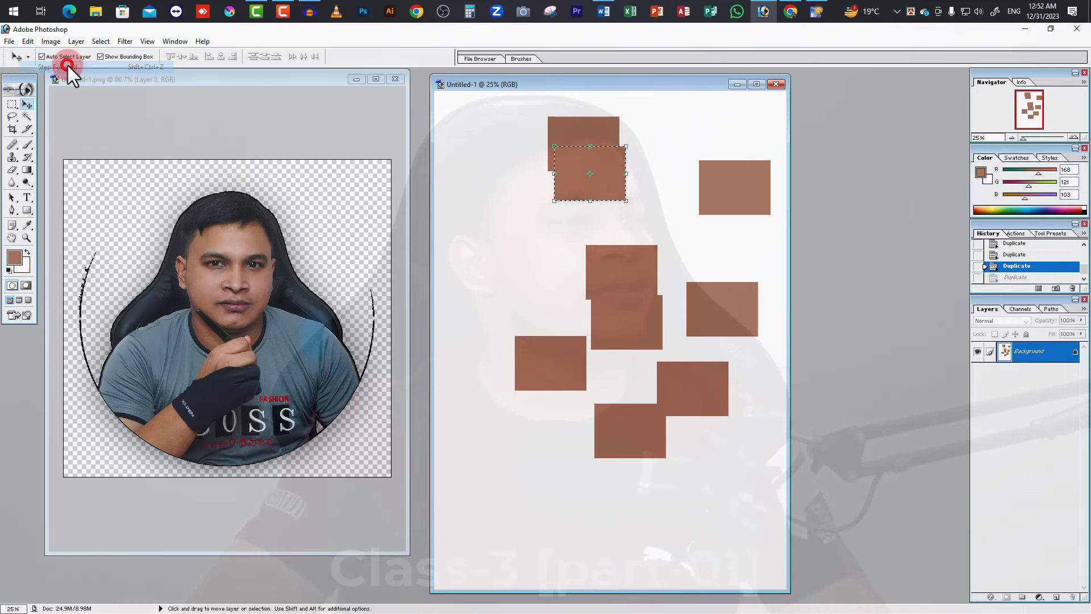
- Nudge the portrait layer slightly down and to the right, and select the portrait image's entire canvas
click(27, 39)
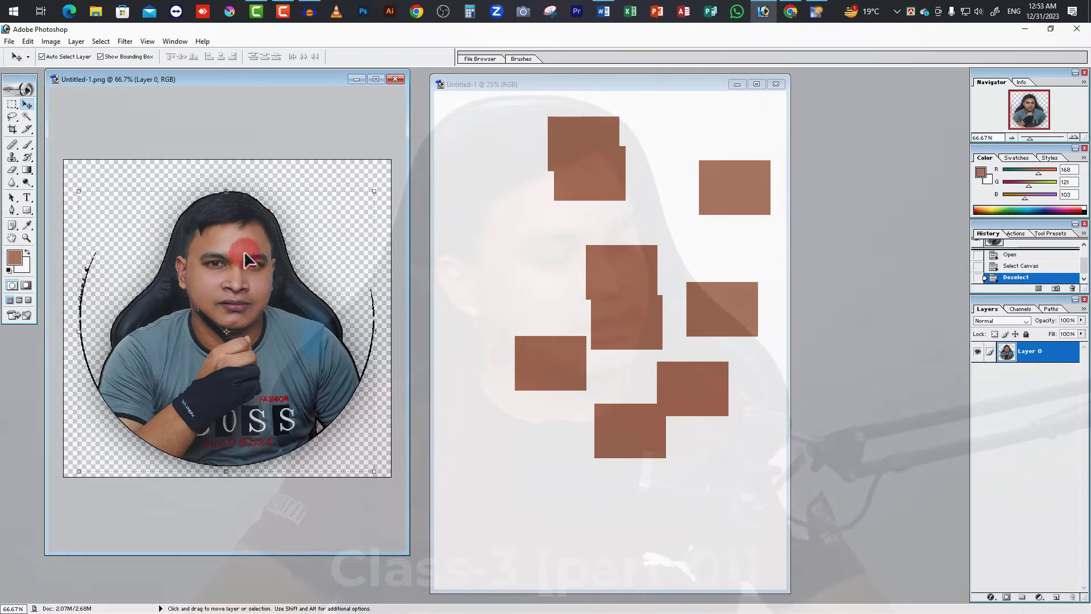
drag(226, 257, 233, 265)
key(ctrl+a)
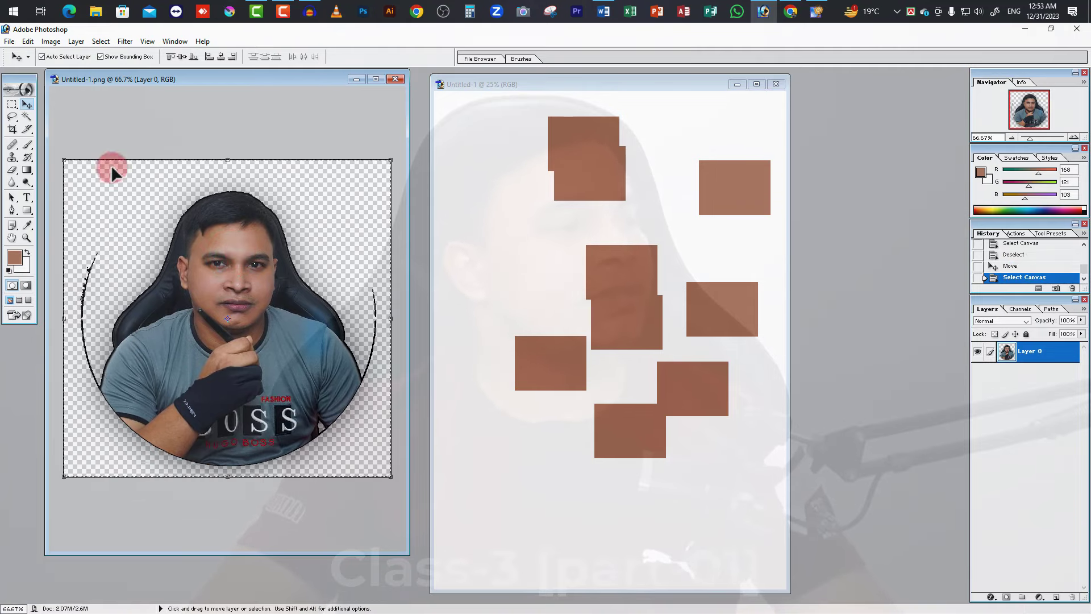
click(26, 42)
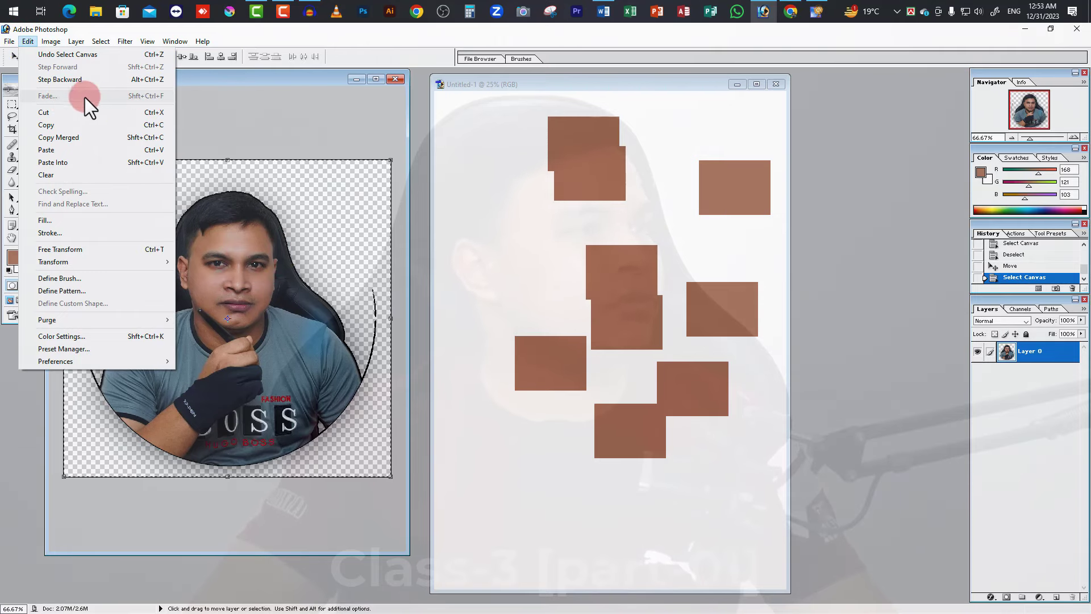
click(275, 242)
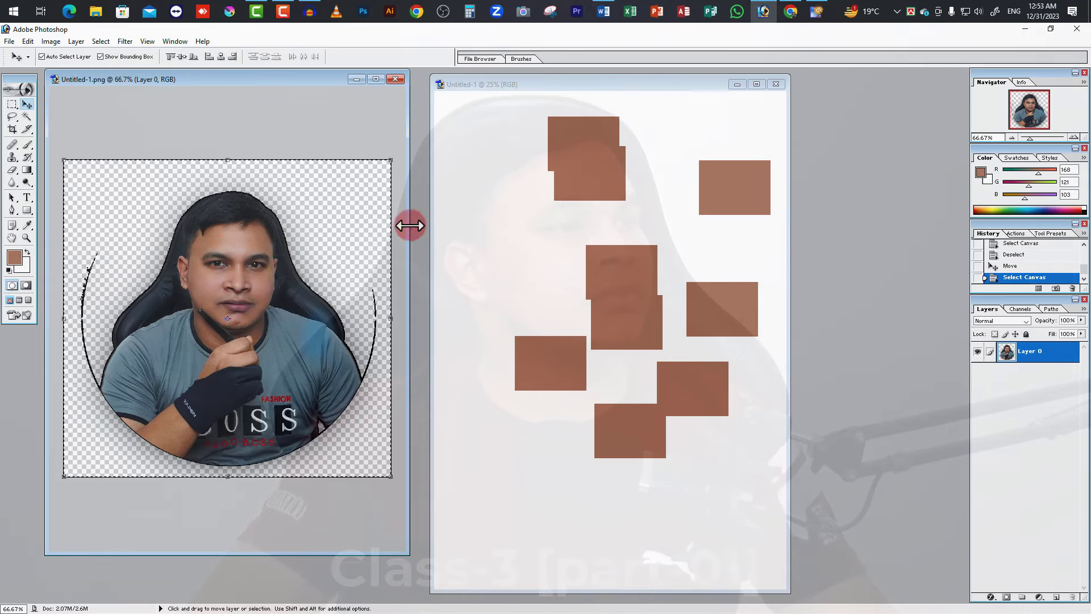
- Draw a new rectangular marquee near the white page's upper left area and fill it with the brown foreground color
click(487, 205)
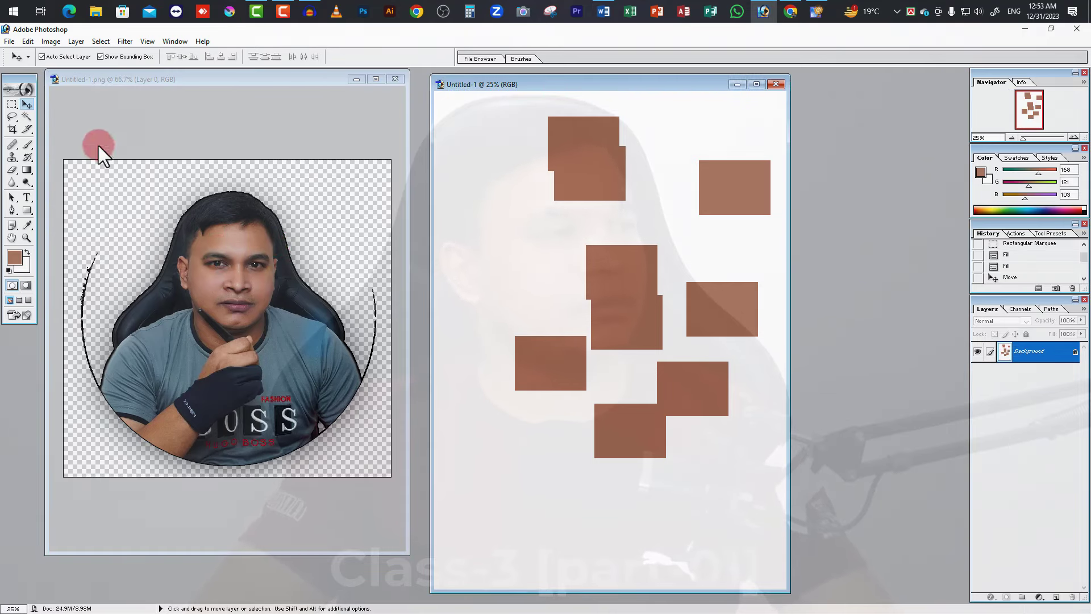
click(12, 104)
drag(467, 190, 534, 250)
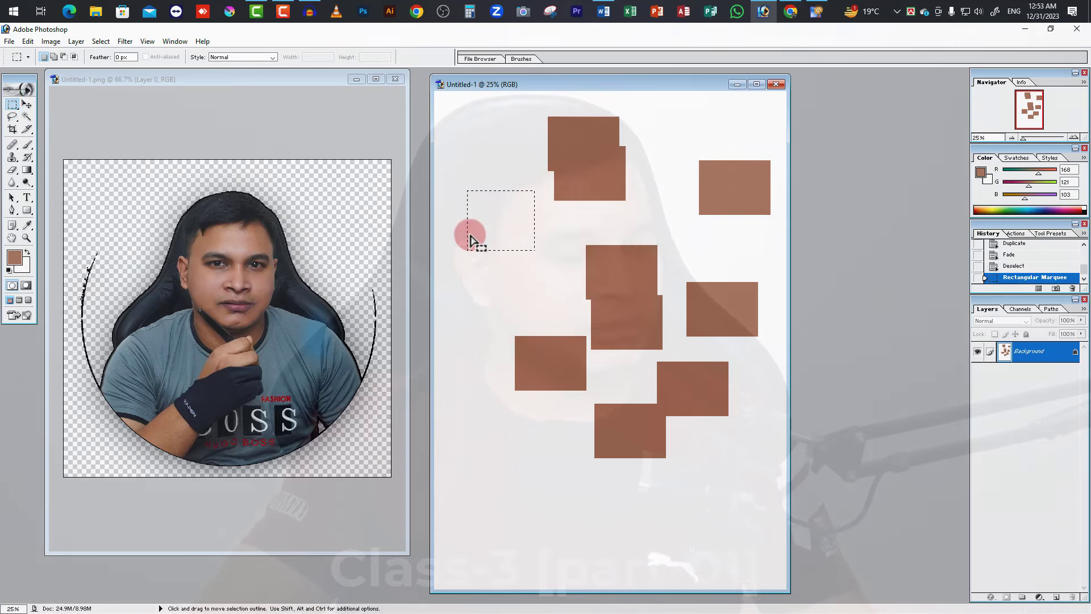
key(alt+BackSpace)
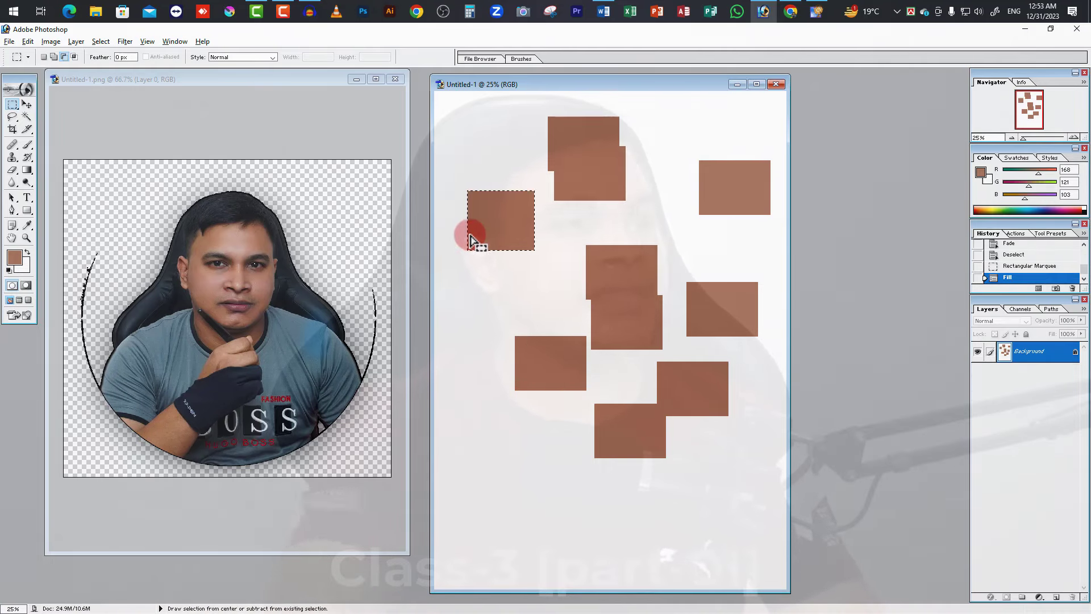
- Set the foreground color to orange-red (RGB 229, 74, 14) and fill the selected rectangle on the white page with it
click(14, 257)
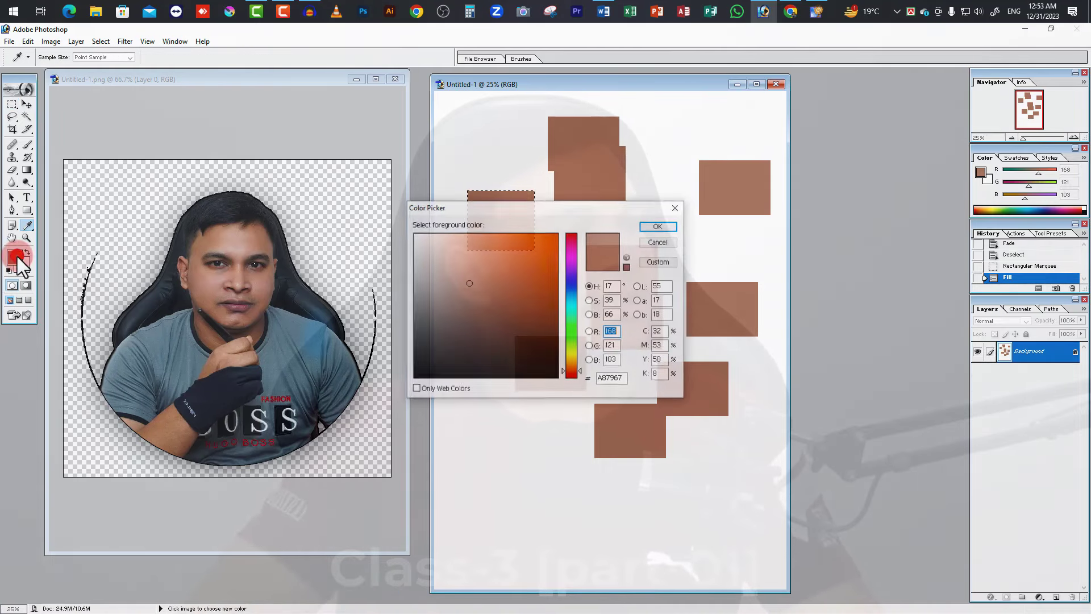
click(549, 245)
click(649, 226)
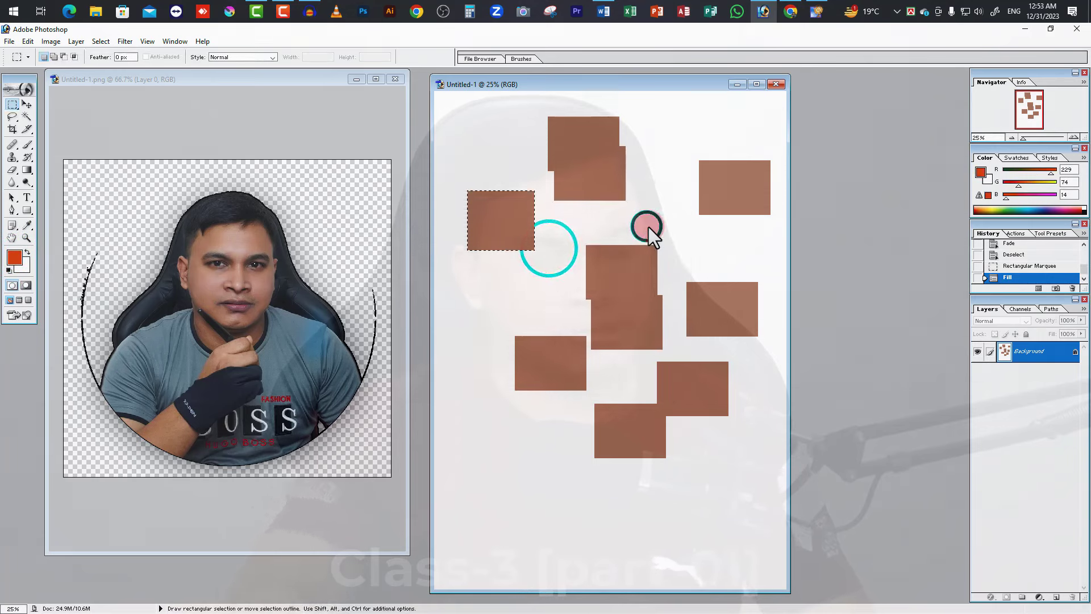
key(alt+BackSpace)
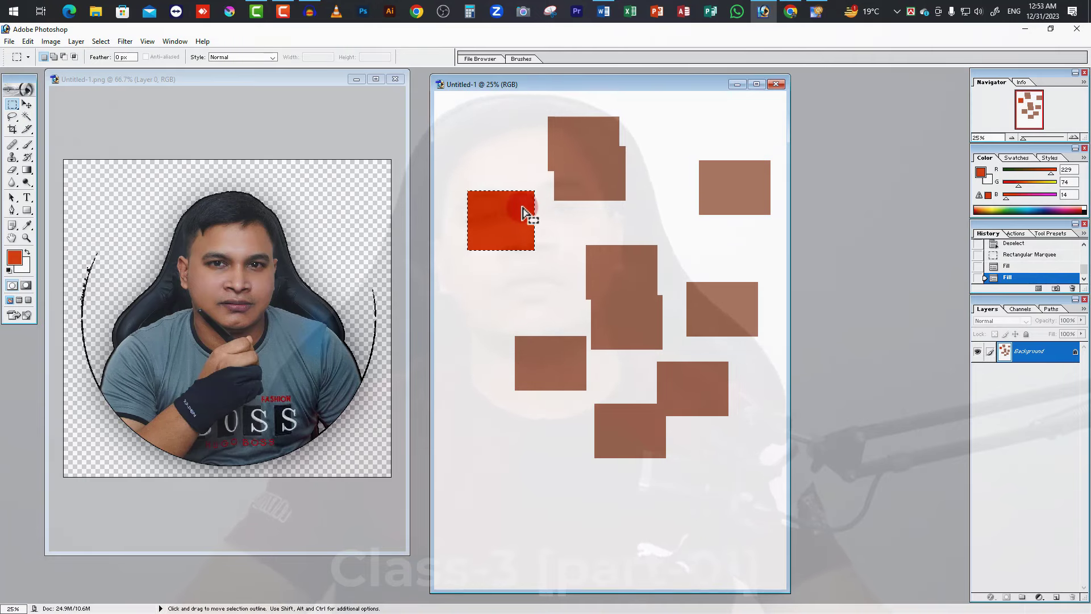
- Fade the orange-red fill of the selected rectangle to about 13% opacity in Normal mode
click(29, 43)
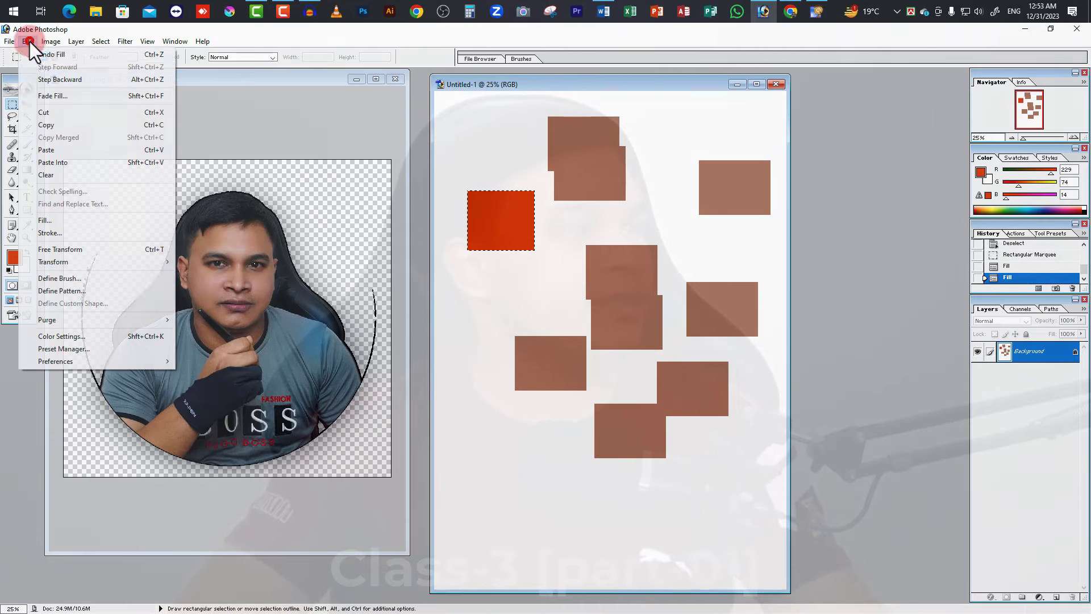
click(71, 97)
drag(543, 298, 578, 299)
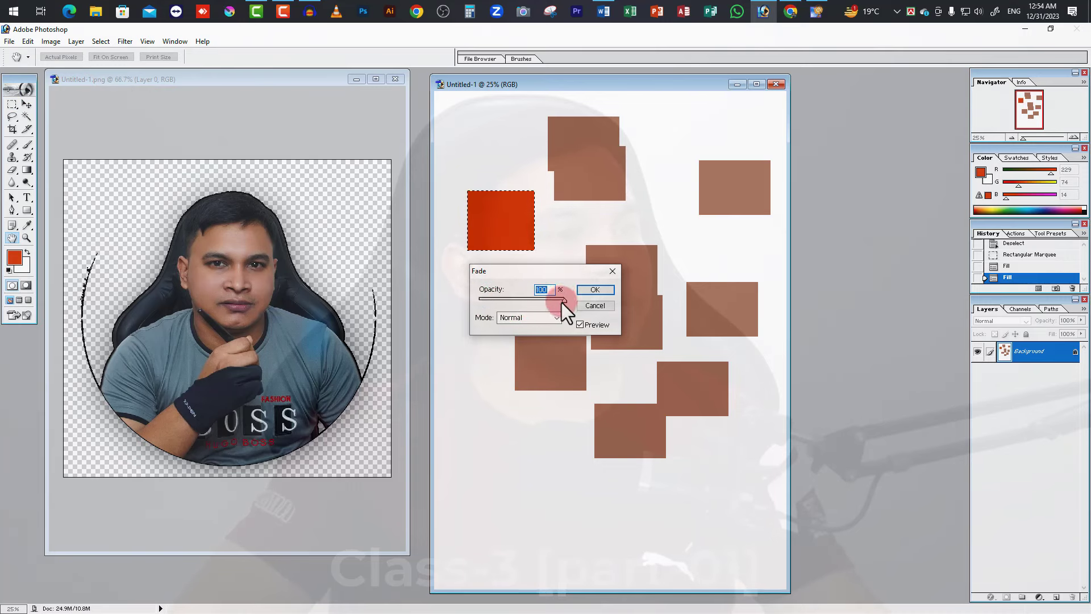
drag(484, 296, 489, 299)
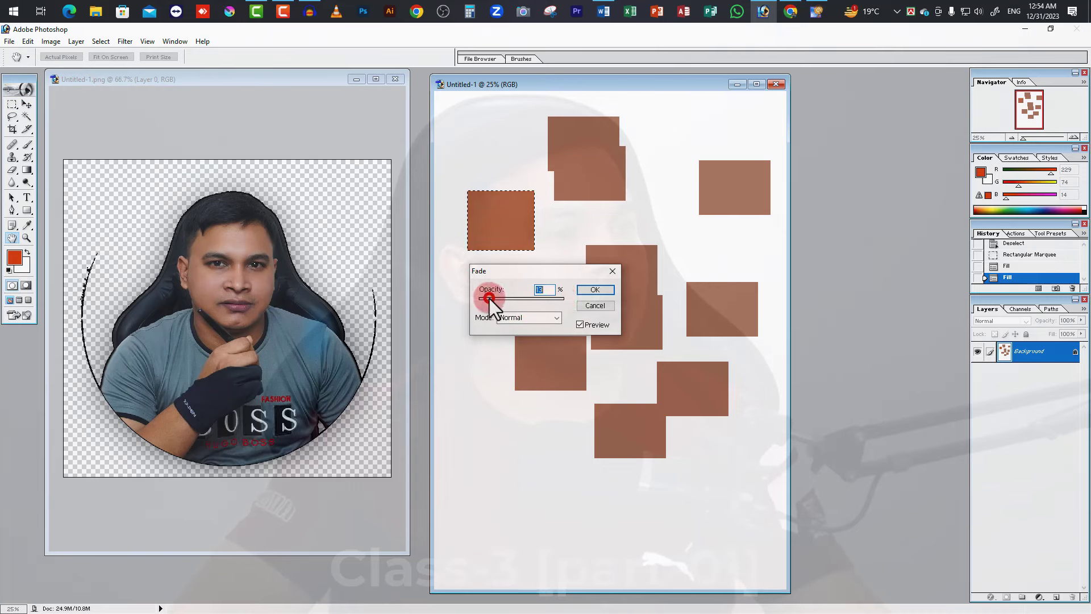
click(595, 289)
key(m)
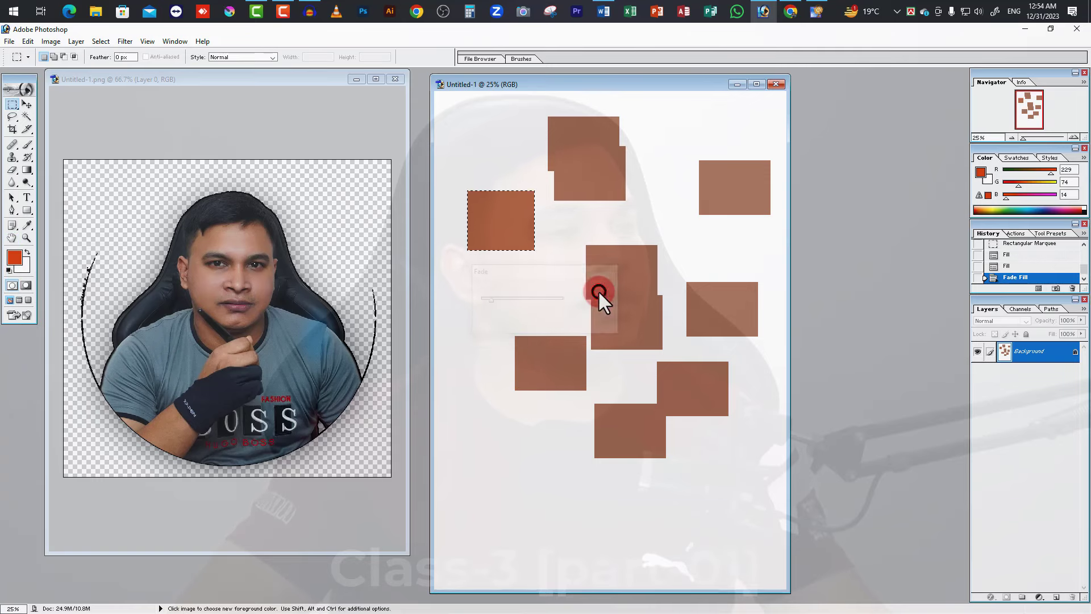
- Open the 11 0031.jpg photo and draw a rectangular marquee over the foliage beside the child's head
double_click(108, 71)
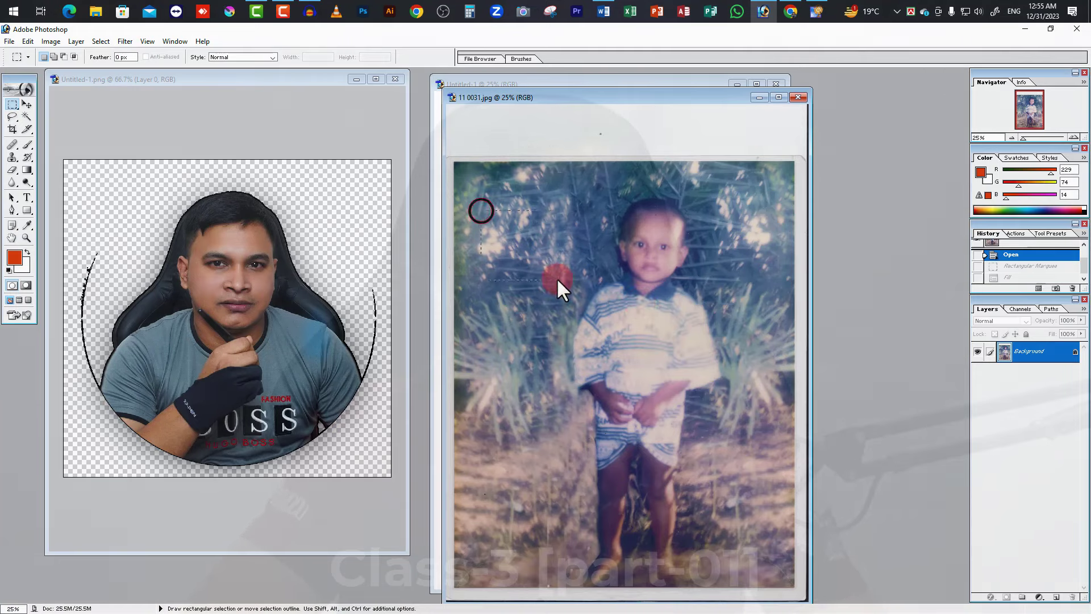
drag(575, 286, 578, 285)
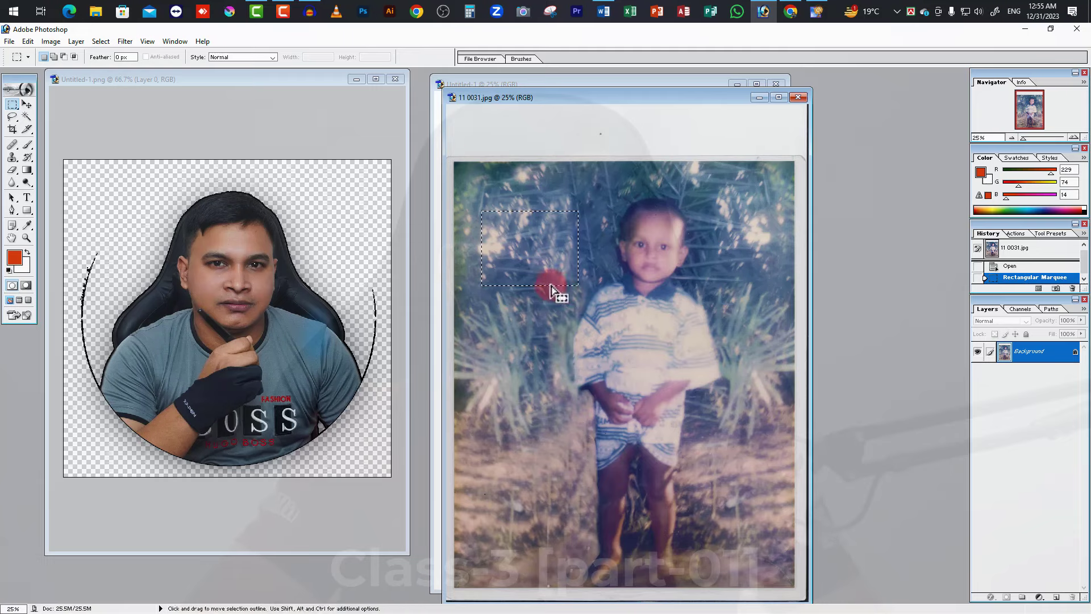
- Set the foreground color to green (RGB 59, 133, 10) and fill the marquee on the photo with it
click(17, 255)
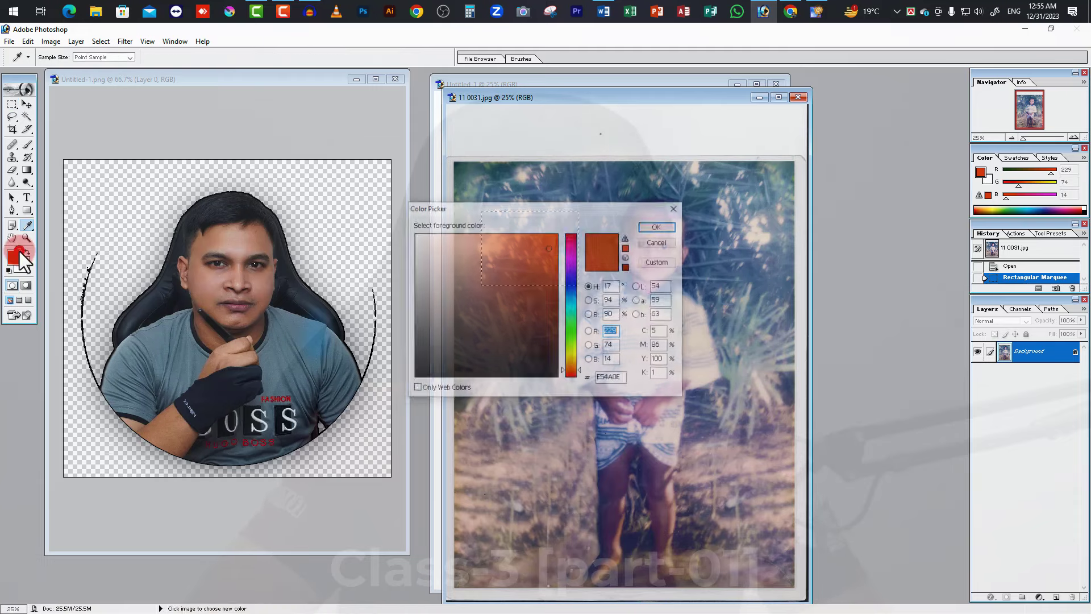
click(569, 340)
click(547, 302)
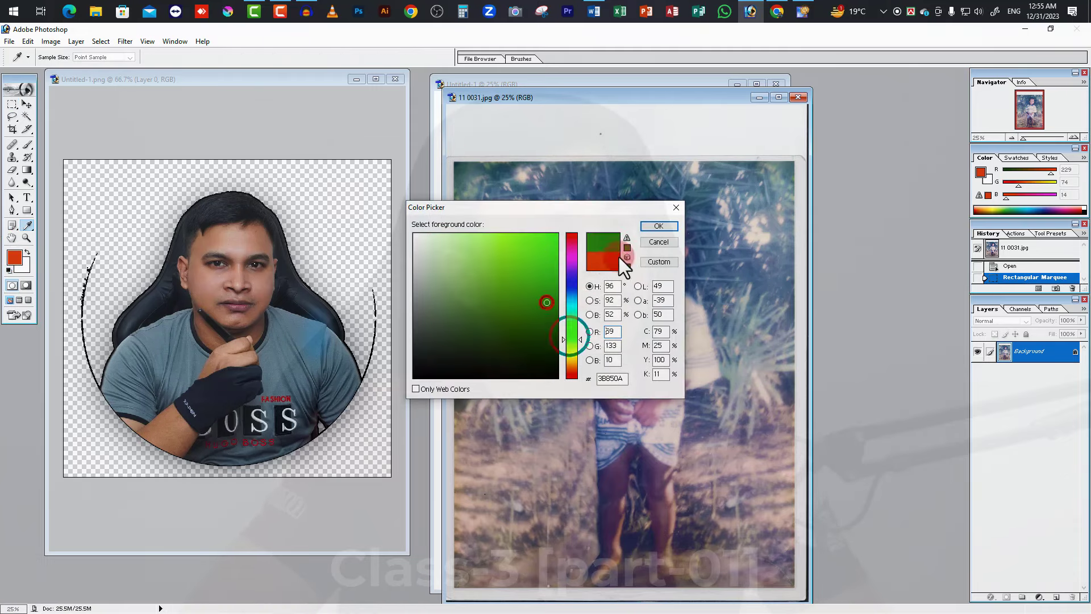
click(642, 226)
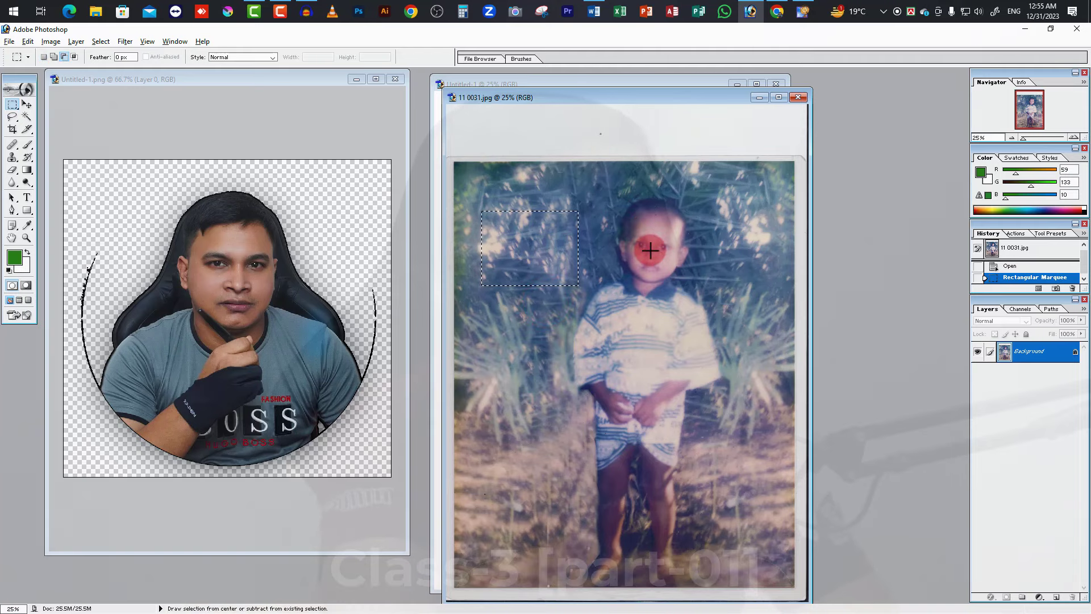
key(alt+BackSpace)
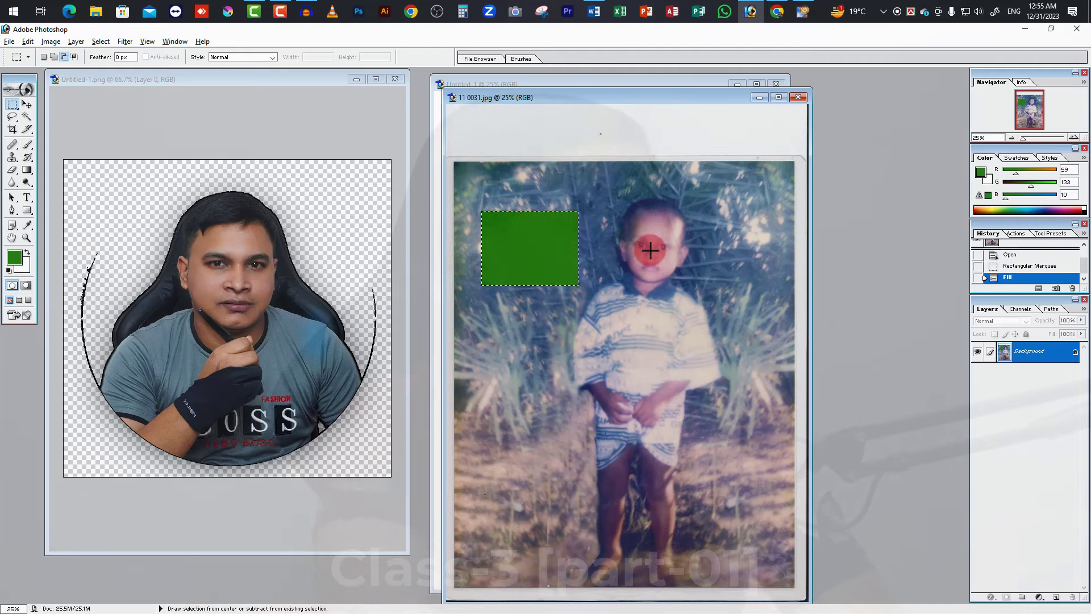
- Fill the selection again using the Fill command with Foreground Color, Normal mode and 100% opacity
right_click(537, 244)
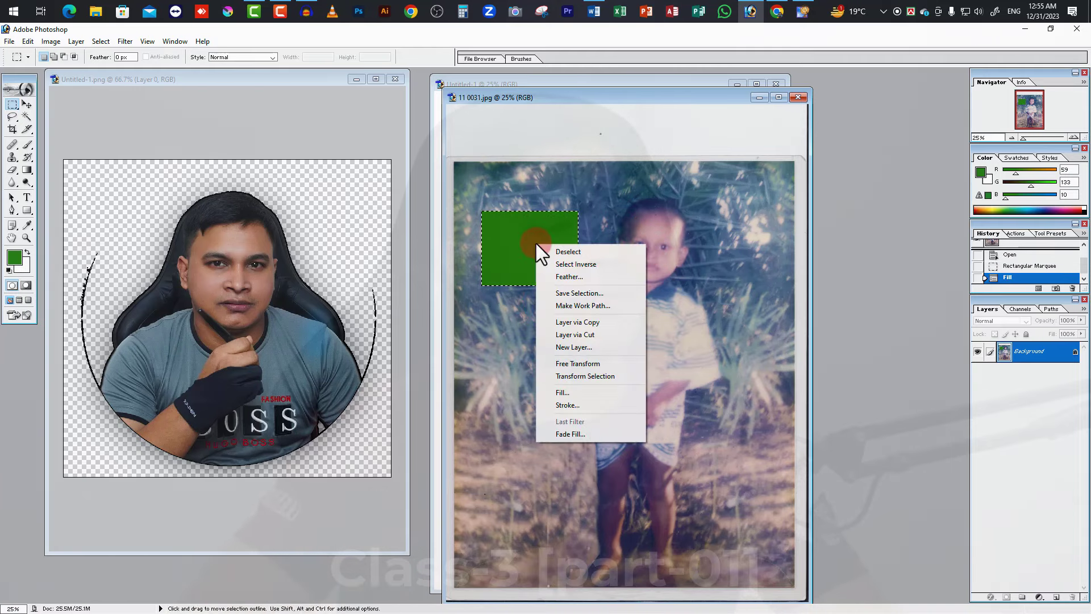
click(571, 392)
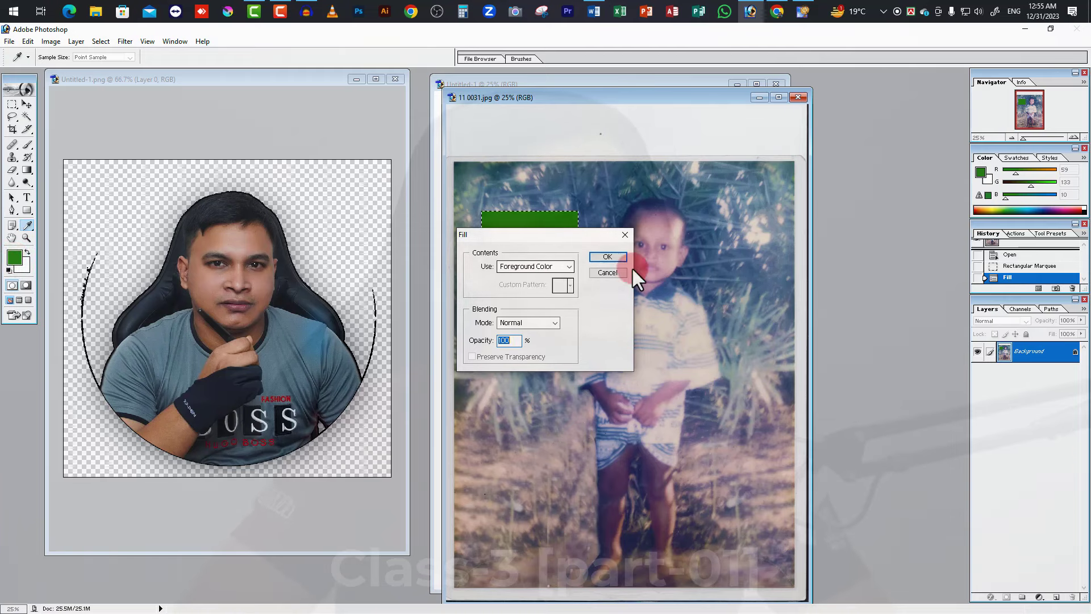
click(608, 257)
key(m)
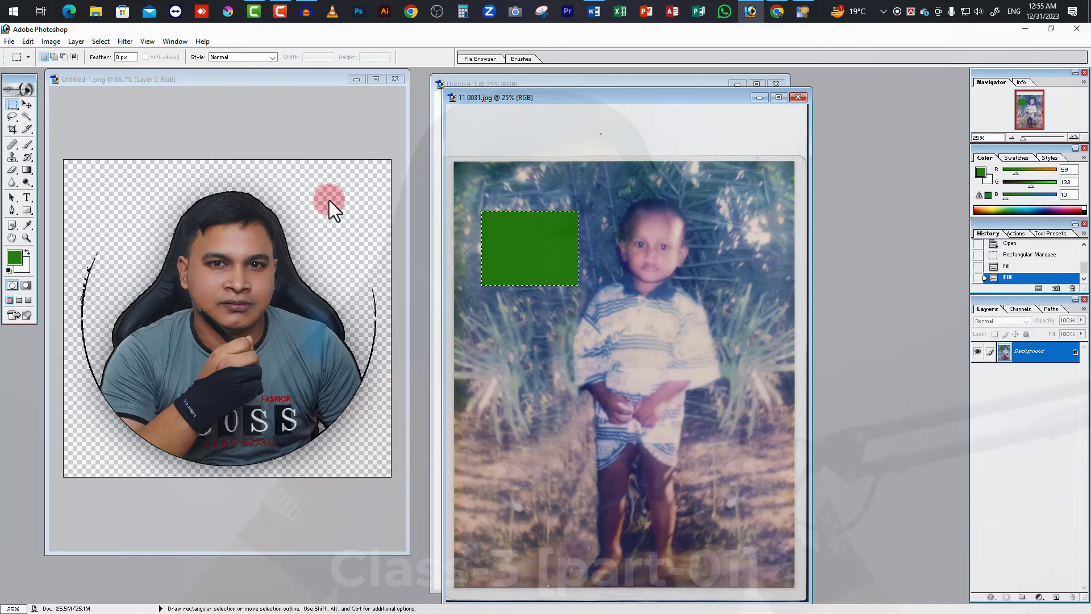
- Try the Multiply, Lighten and Overlay blending modes when fading the green fill on the photo
click(29, 42)
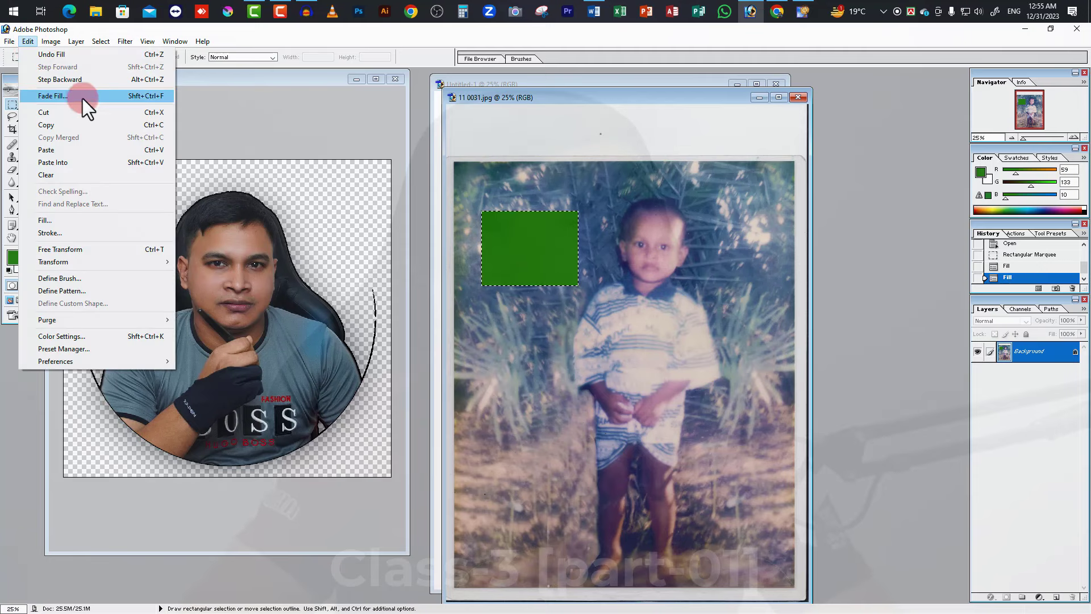
click(63, 97)
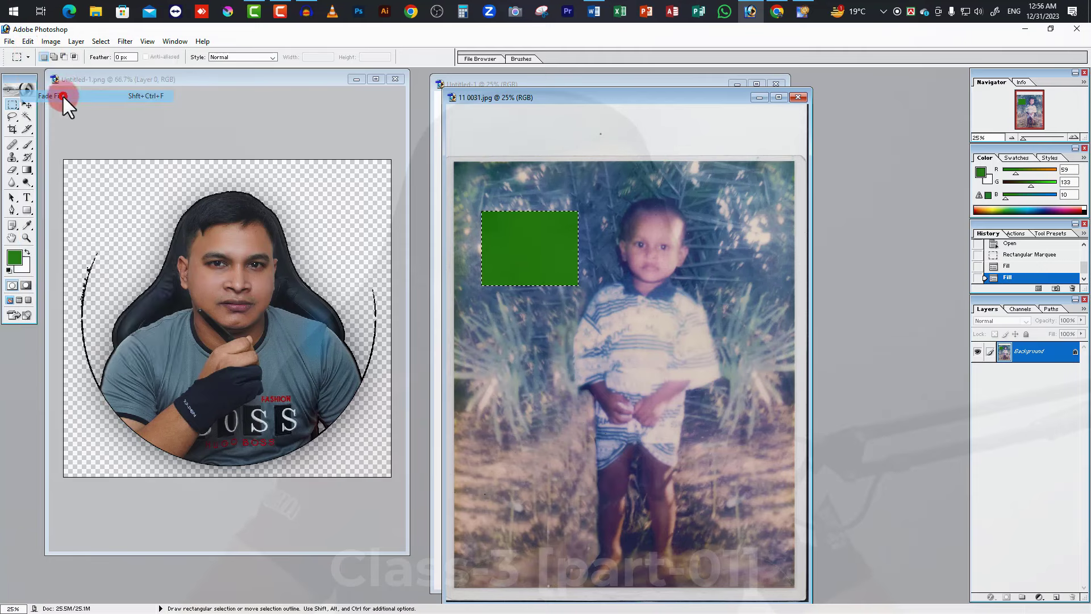
drag(548, 268, 335, 234)
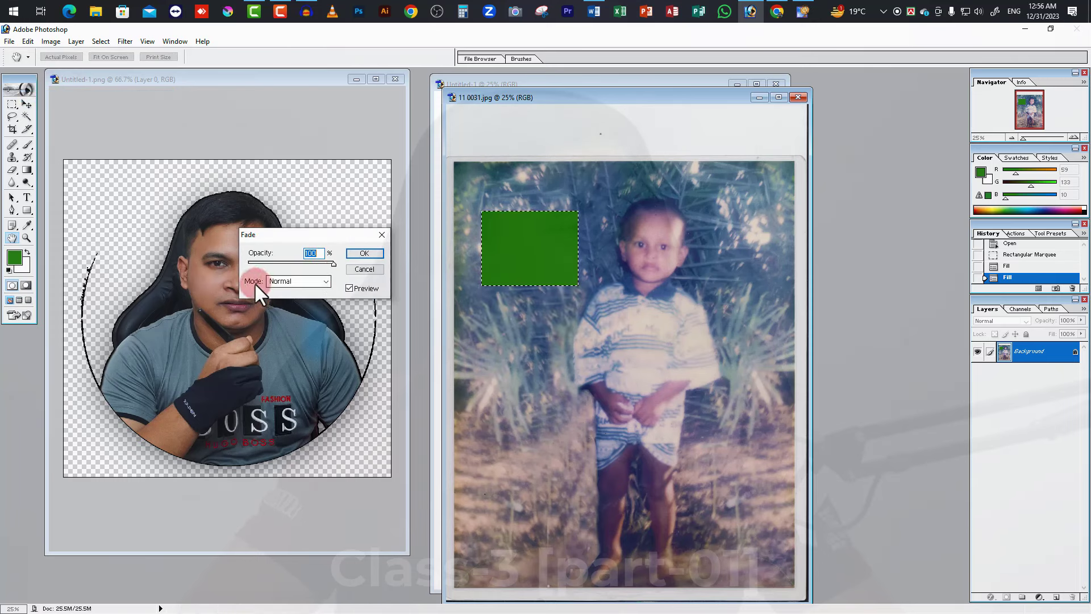
click(322, 281)
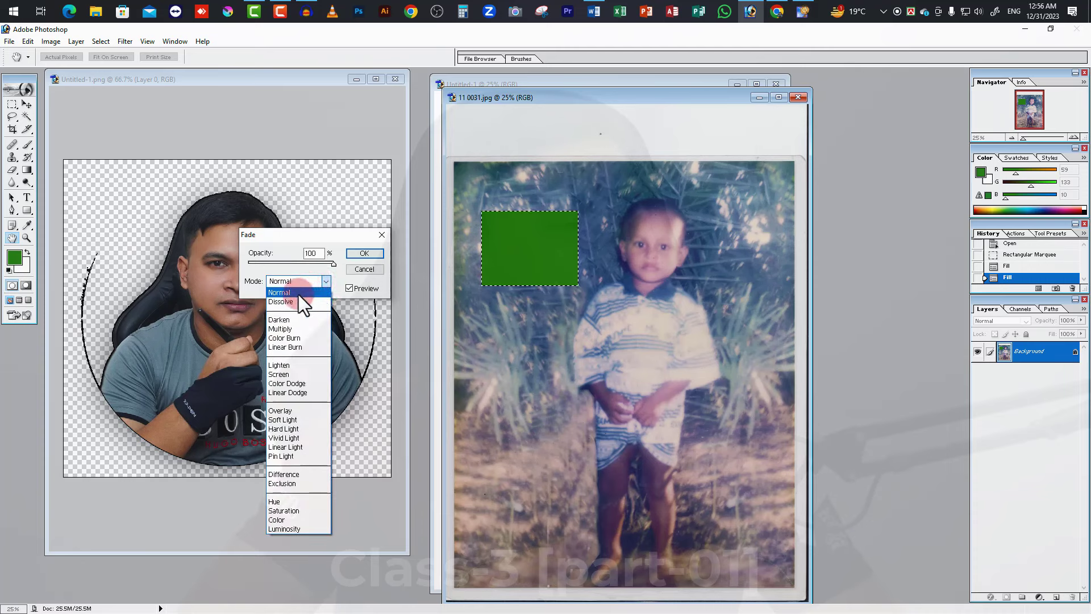
click(278, 329)
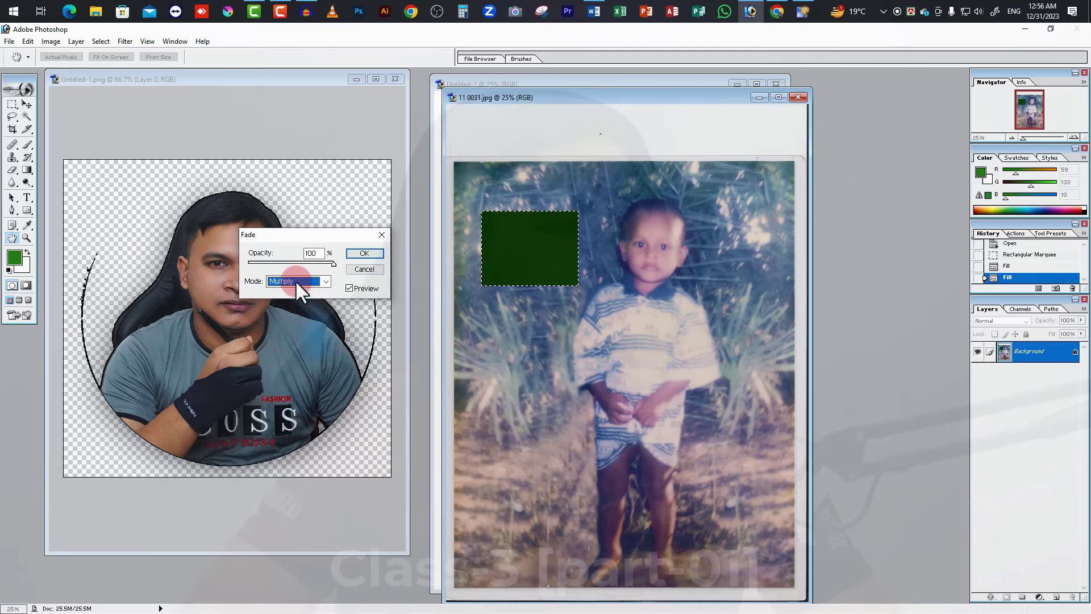
click(315, 281)
click(291, 370)
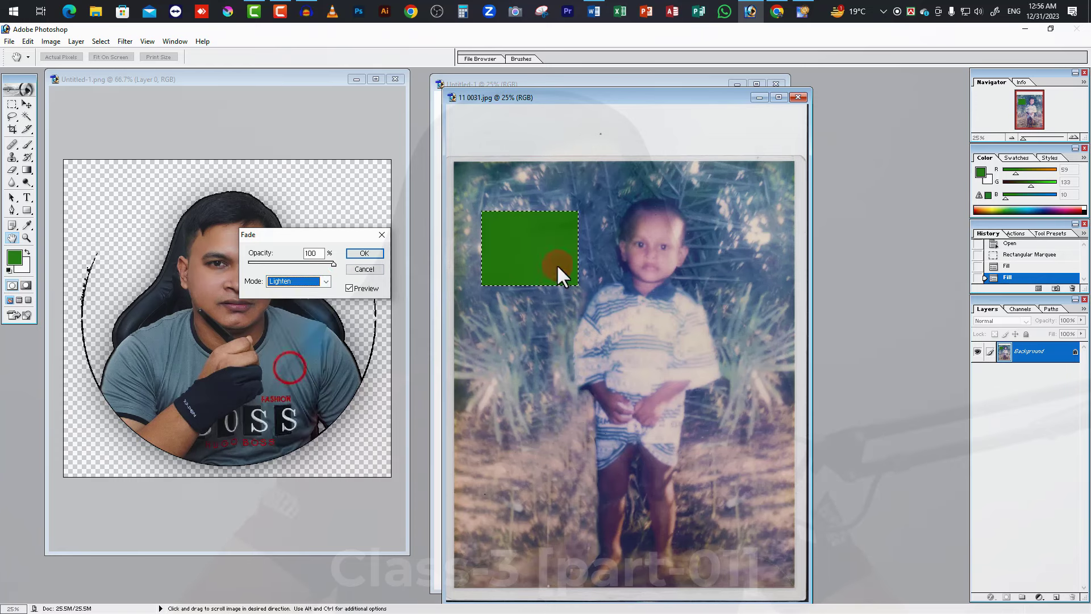
click(307, 281)
click(284, 412)
- Fade the green fill to 34% opacity in Normal mode and deselect the rectangle
drag(329, 265, 277, 265)
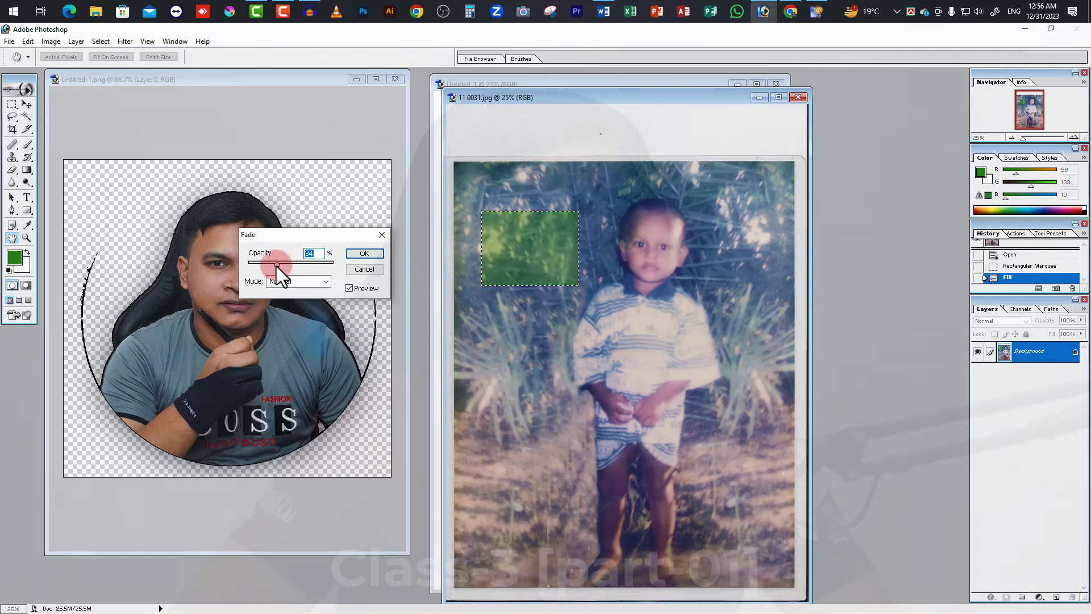
click(353, 257)
key(m)
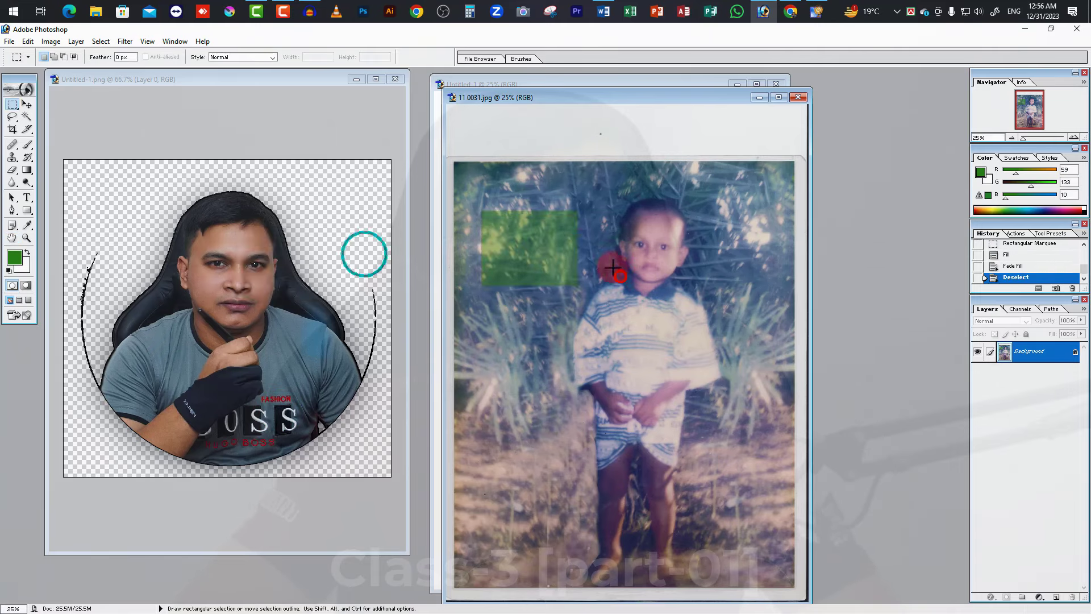
click(548, 251)
- Select the portrait image's entire canvas and cut its contents
click(255, 318)
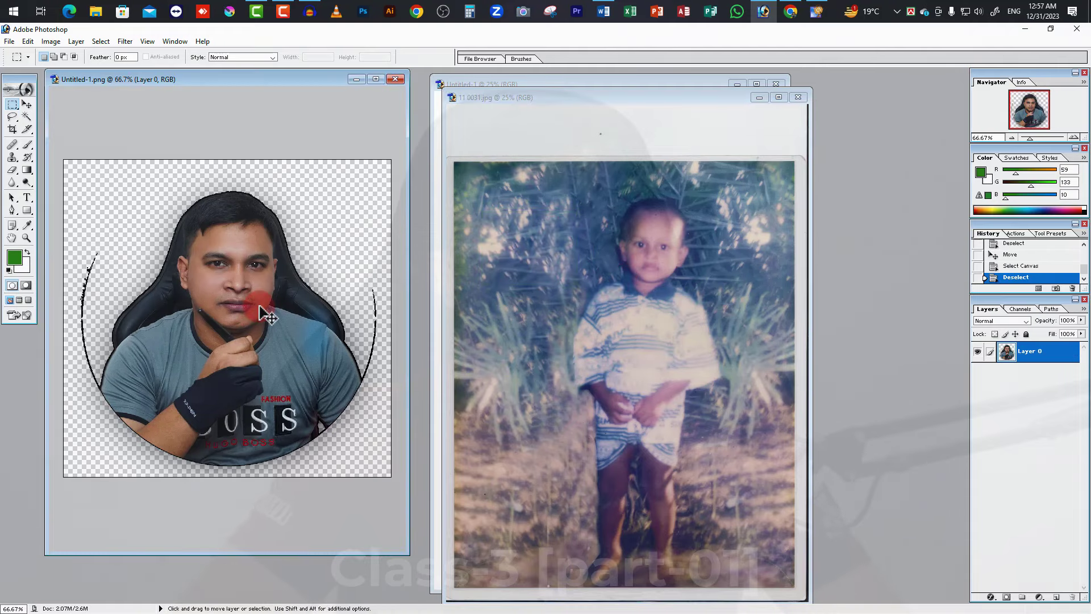
key(ctrl+a)
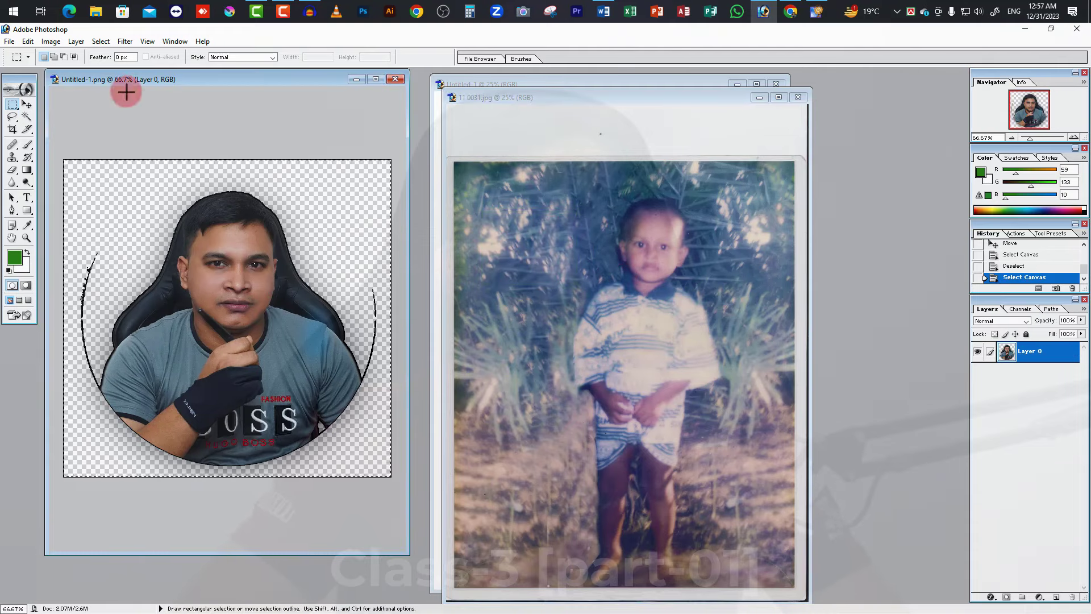
click(27, 42)
click(57, 113)
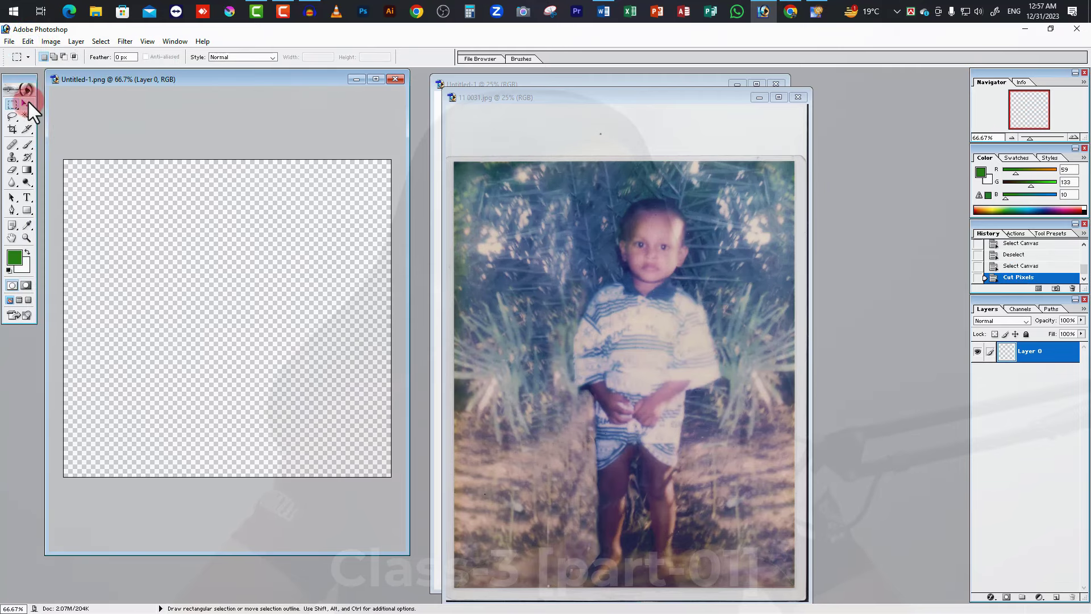
- Paste the cut portrait into the 11 0031.jpg photo
click(586, 100)
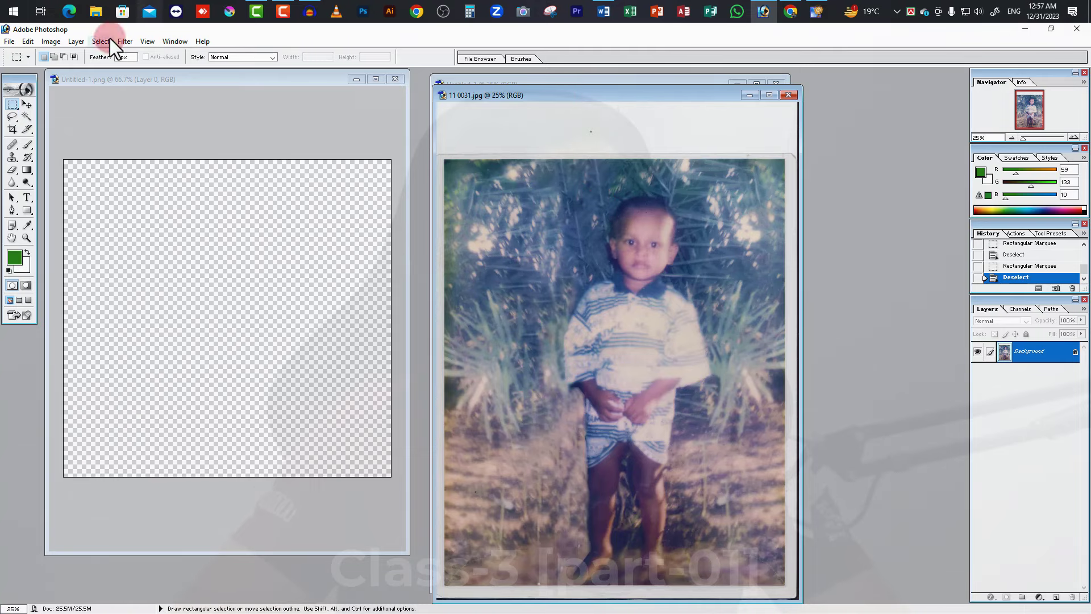
click(27, 43)
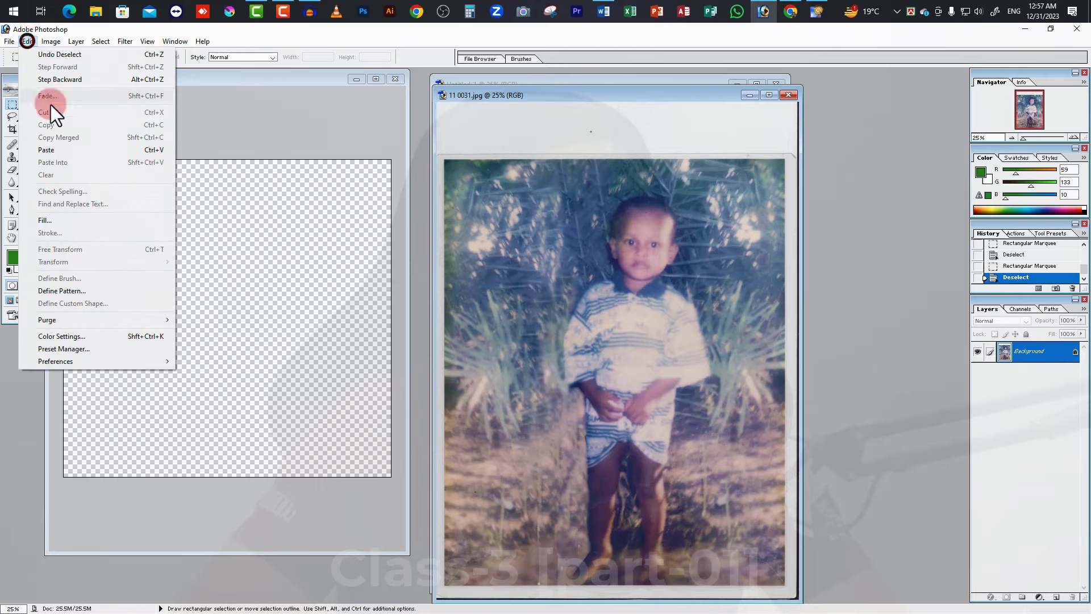
click(50, 151)
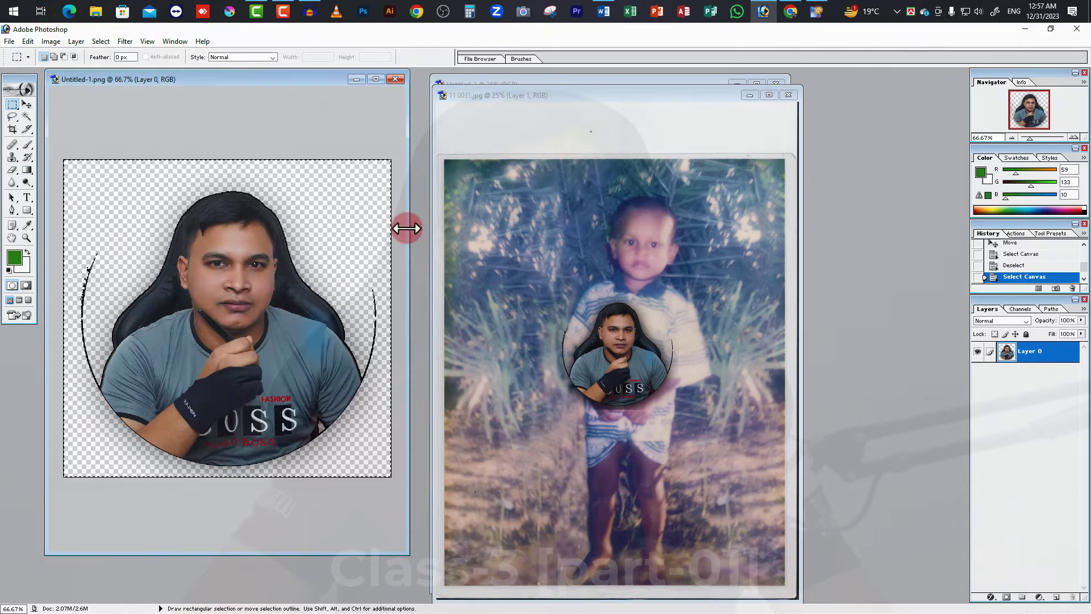
- Copy the selected portrait with Copy Merged and paste it into the 11 0031.jpg photo
mouse_move(228, 83)
mouse_down()
mouse_move(224, 97)
mouse_move(235, 89)
mouse_up()
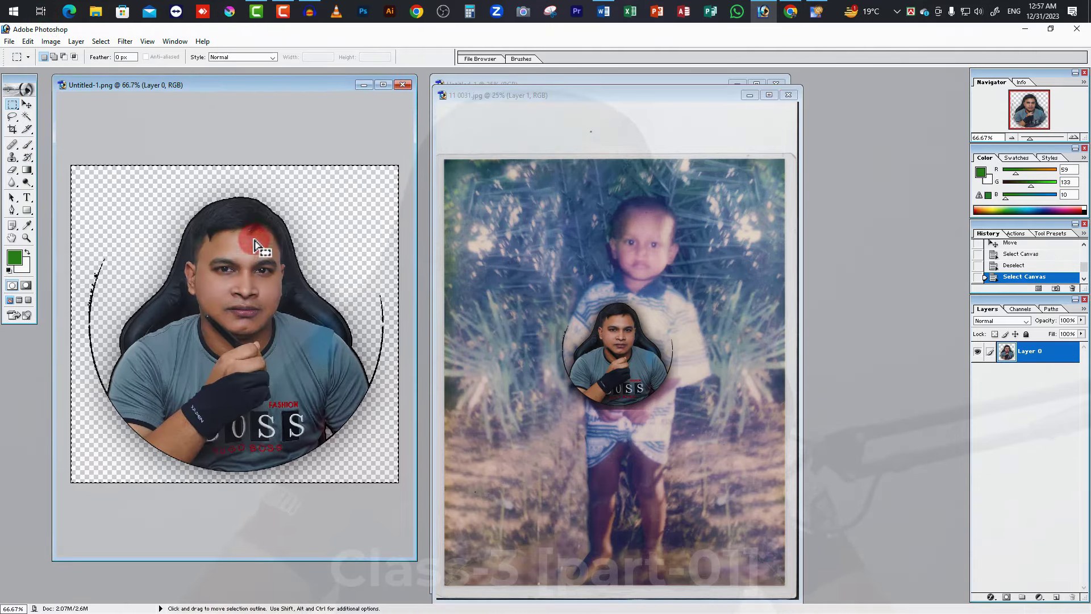
click(28, 41)
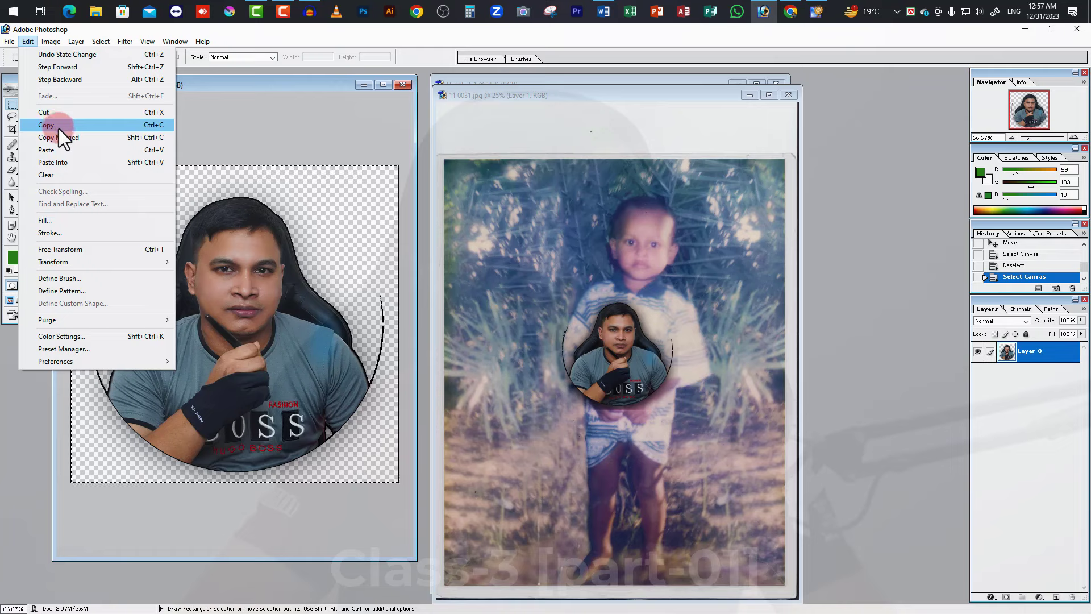
click(78, 139)
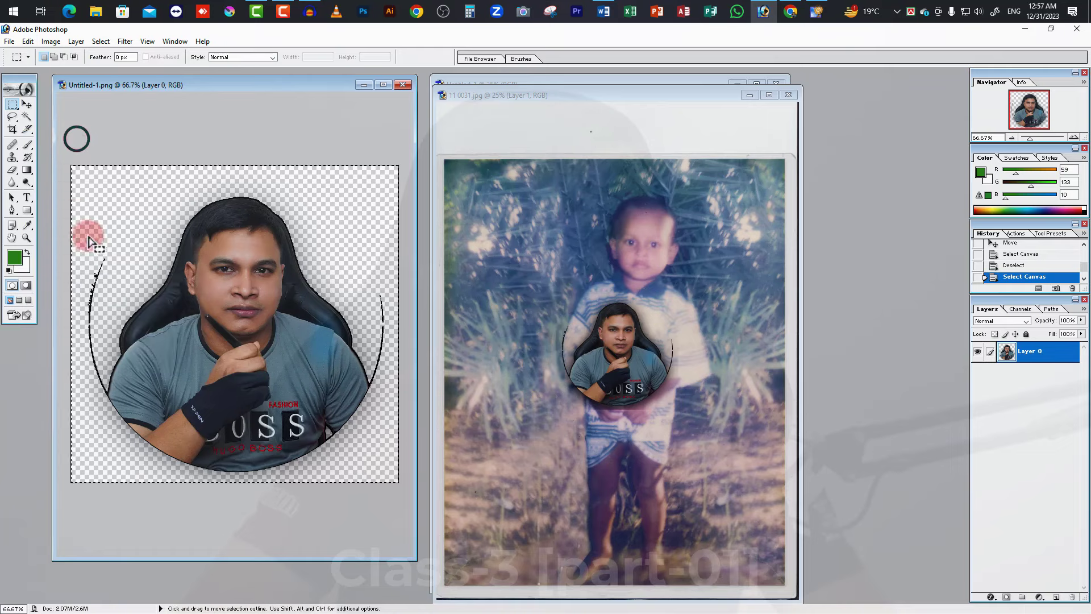
click(544, 88)
drag(555, 93, 555, 94)
key(ctrl+v)
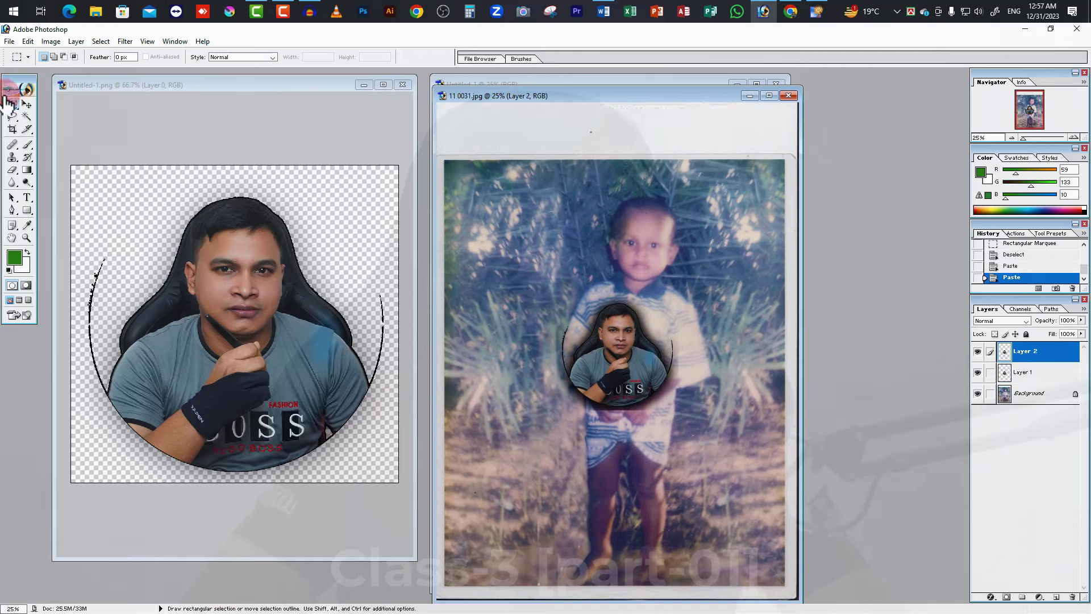
- Move the newest pasted portrait up beside the child's head and the other one down over the child's waist
click(26, 104)
drag(660, 360, 731, 276)
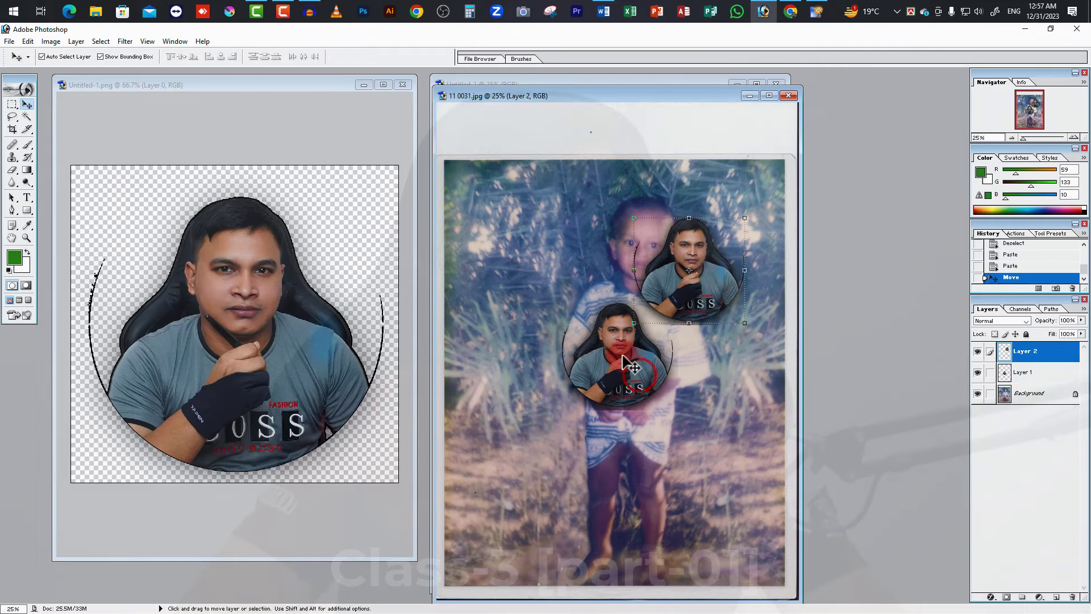
drag(623, 357, 598, 385)
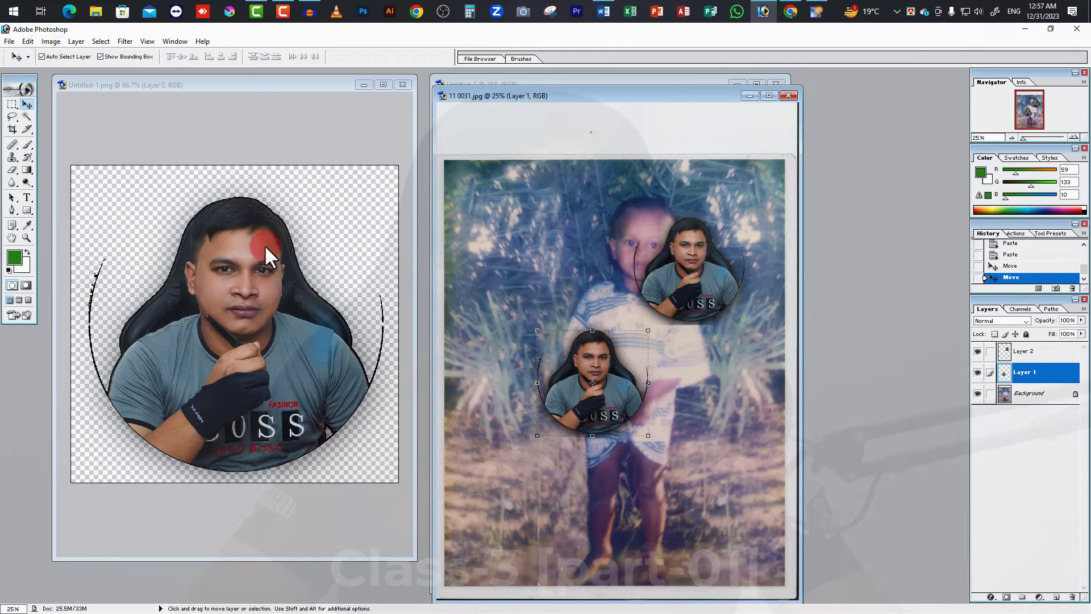
- Return to the portrait image and examine its available Edit commands
click(260, 270)
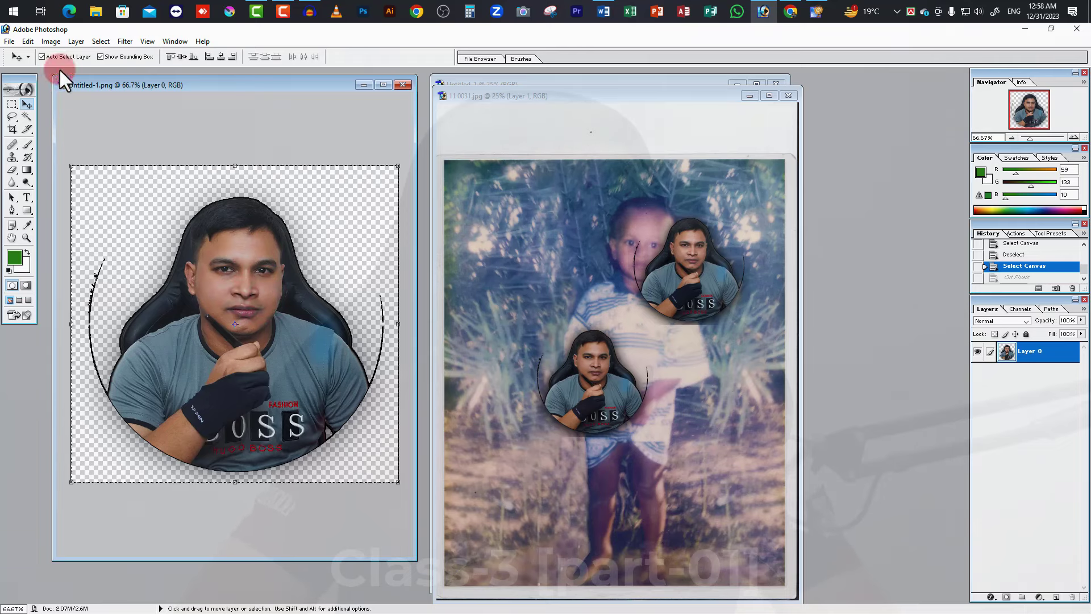
click(27, 40)
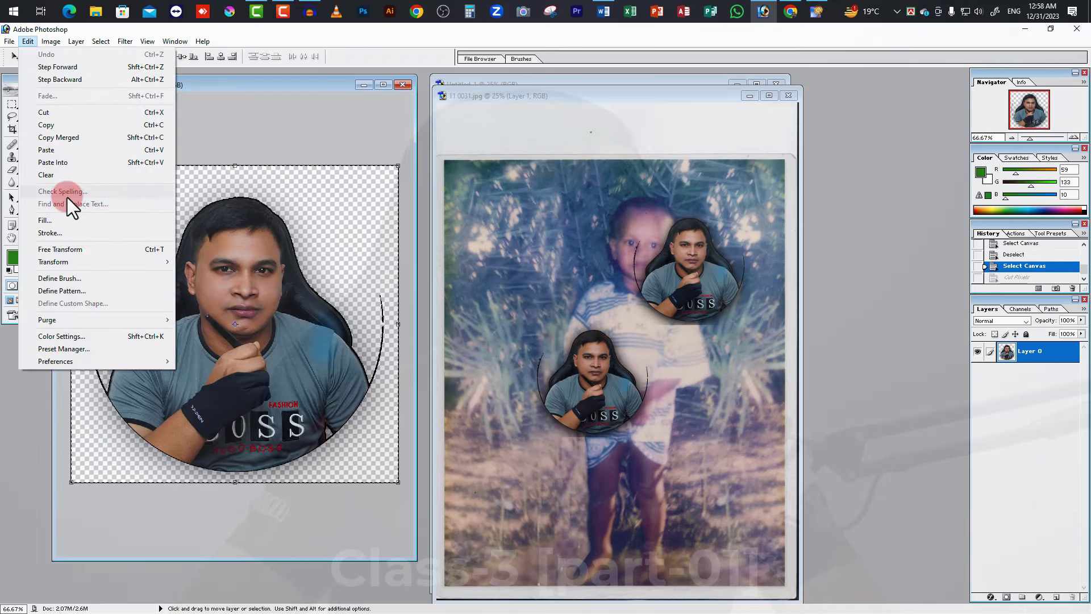